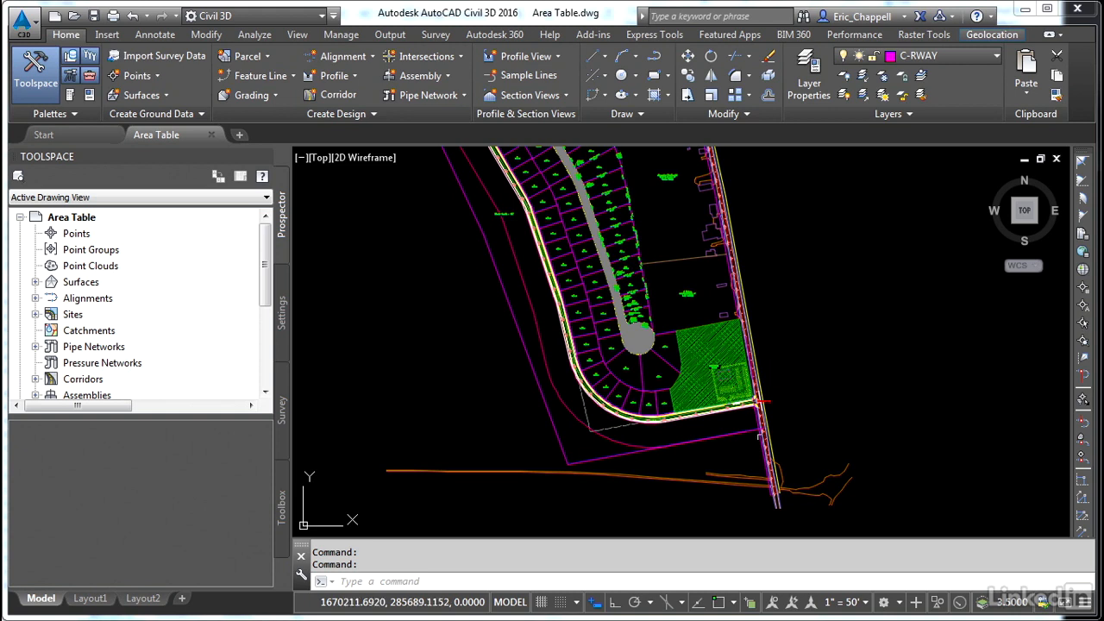
Step: Examine the number and acreage labels of the single-family lots along the curved road near the cul-de-sac
scroll(743, 402, up, 5)
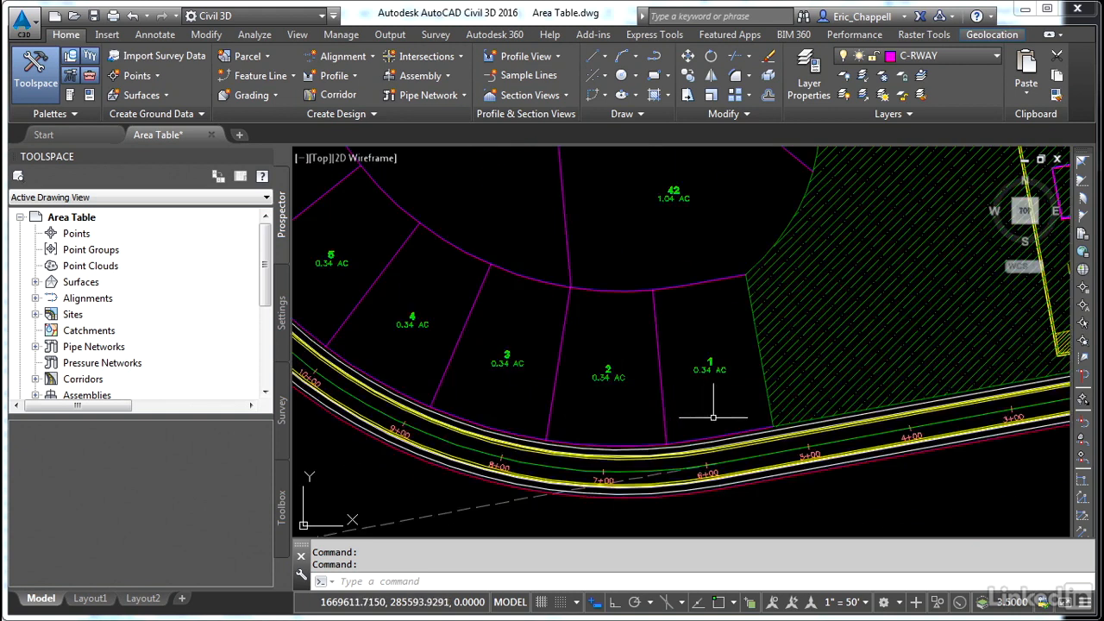
scroll(712, 393, up, 5)
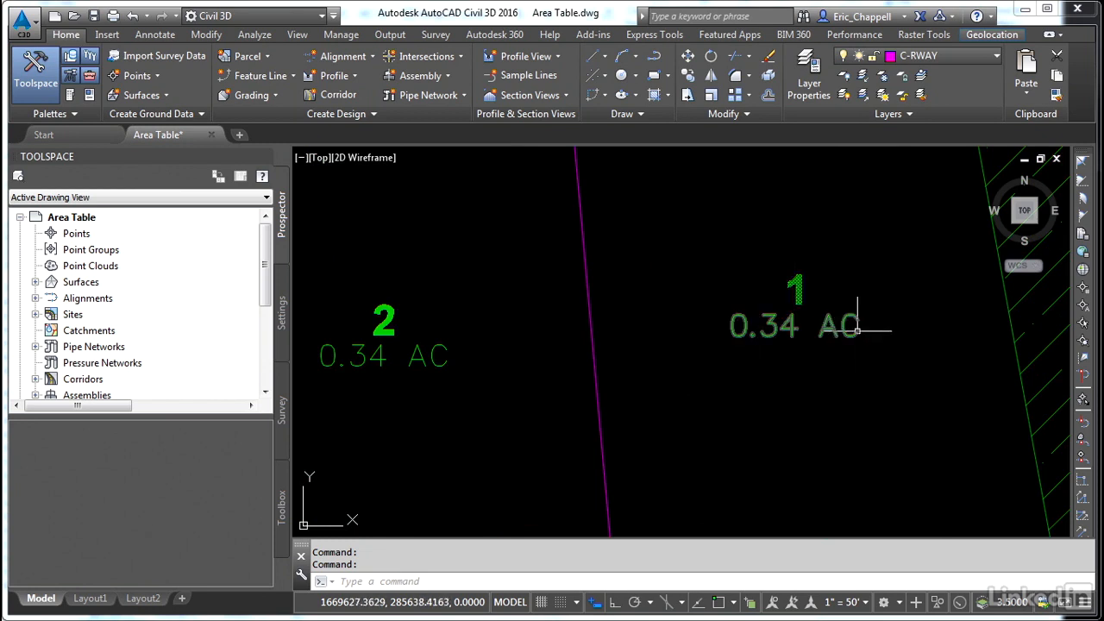
scroll(822, 395, down, 4)
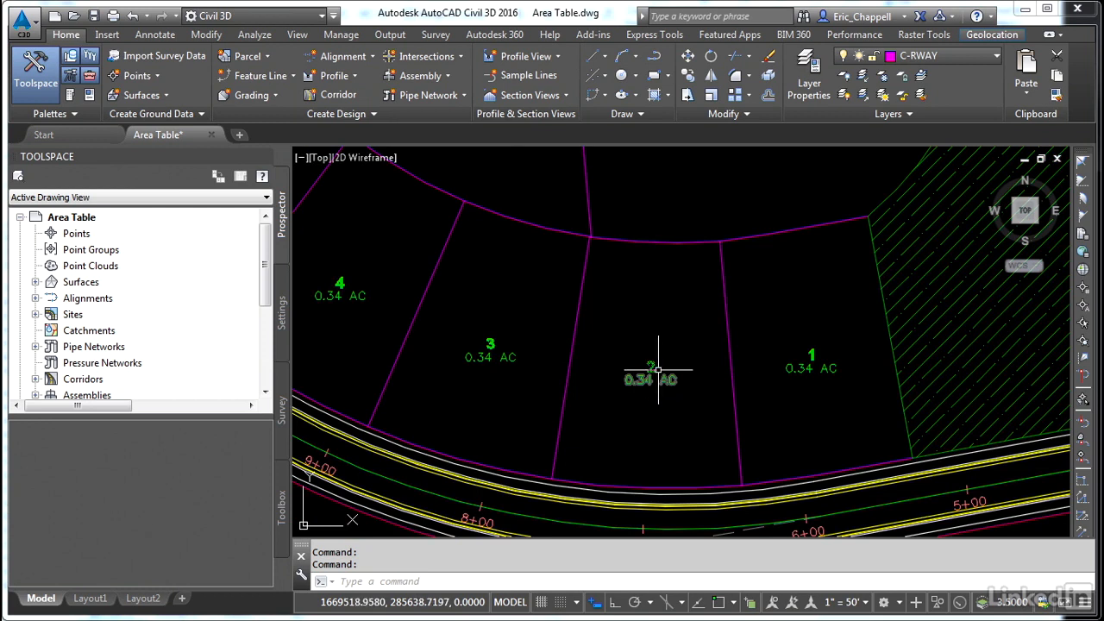
scroll(657, 369, down, 6)
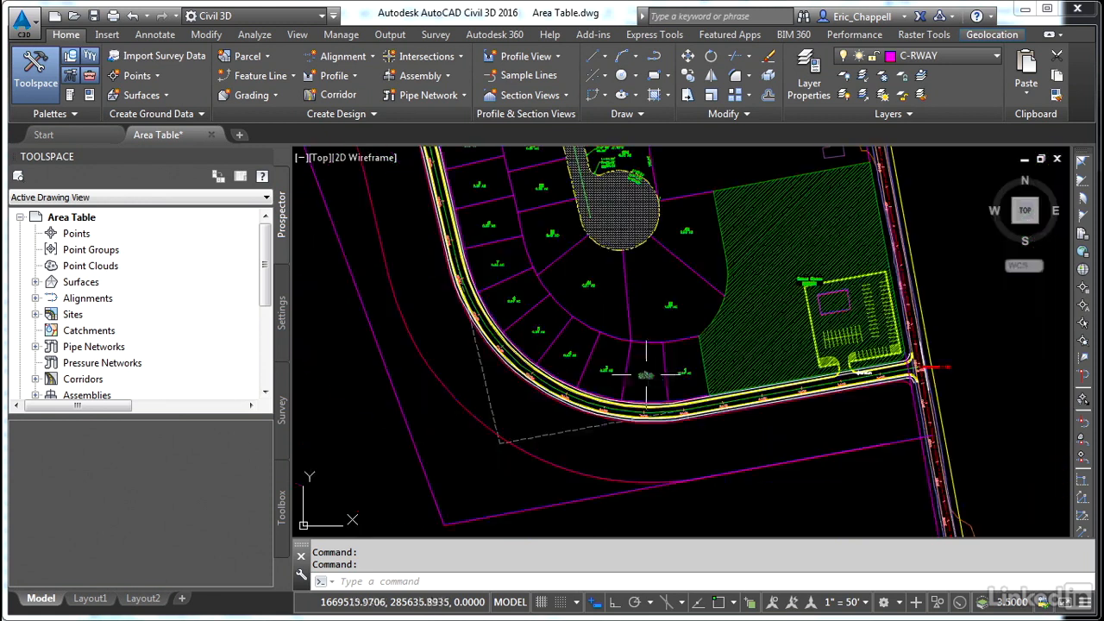
middle_drag(654, 379, 649, 409)
scroll(642, 421, up, 5)
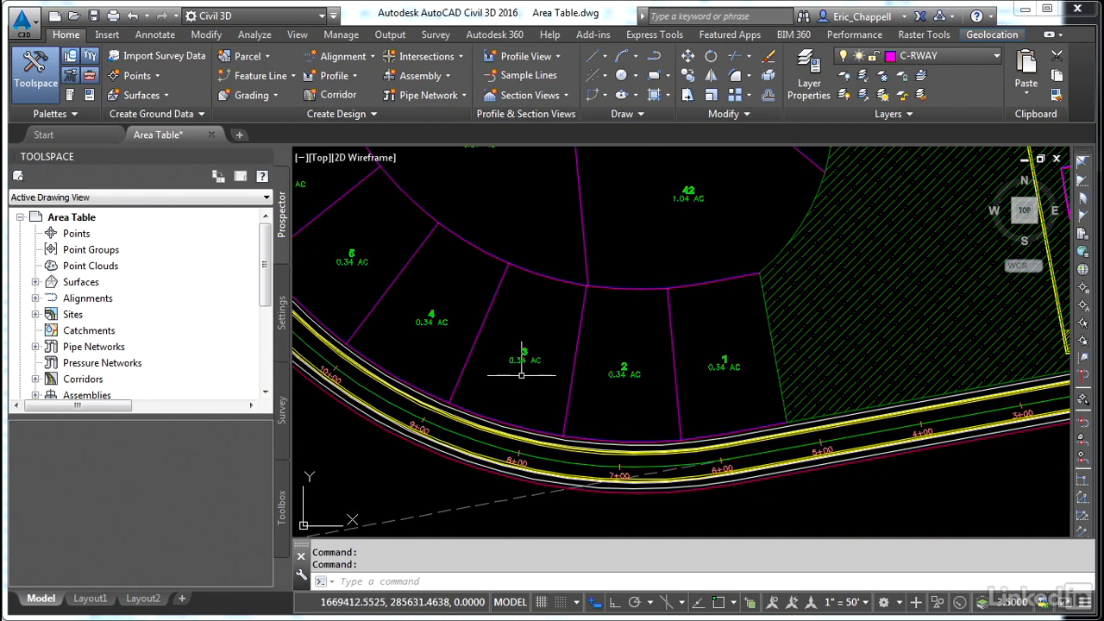
scroll(521, 377, down, 5)
middle_drag(525, 377, 647, 431)
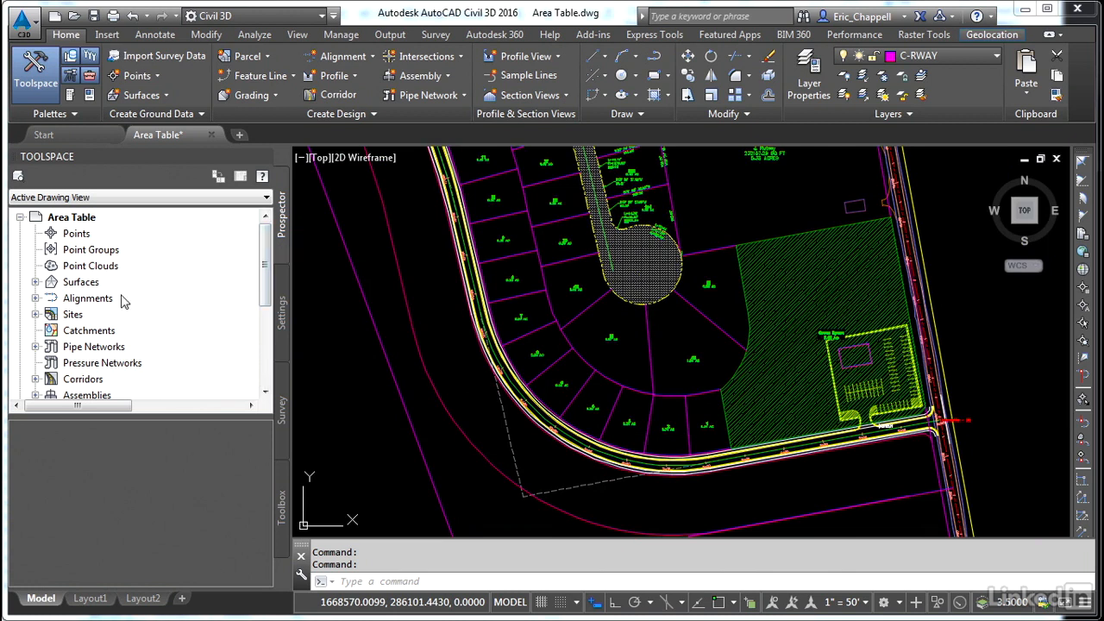
Step: List the parcels of Site 1 with their area label styles
click(36, 314)
click(51, 330)
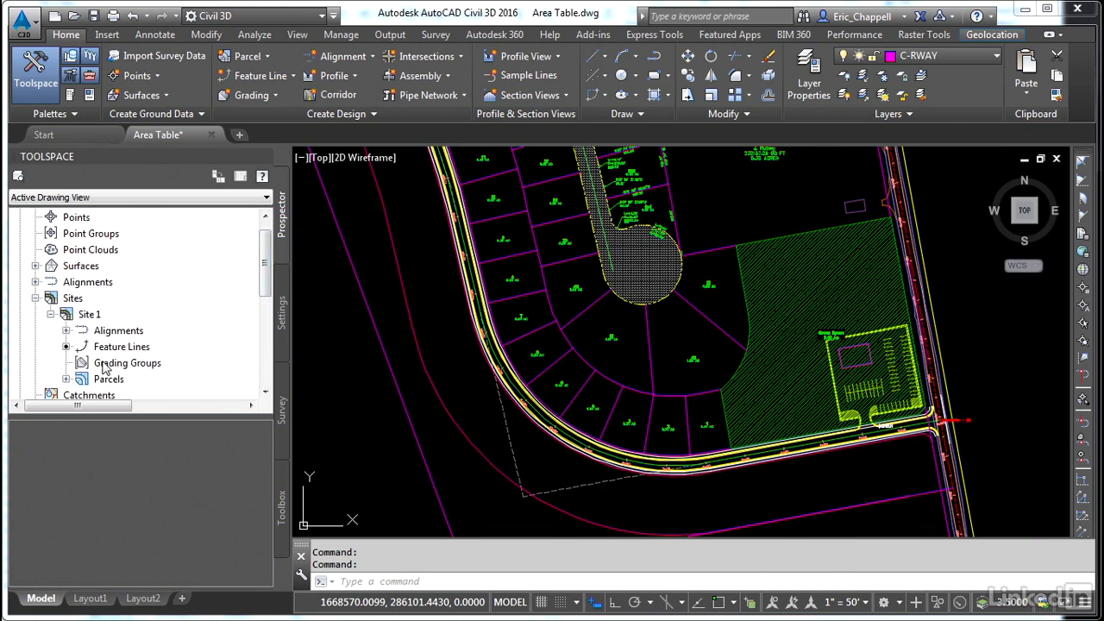
click(110, 379)
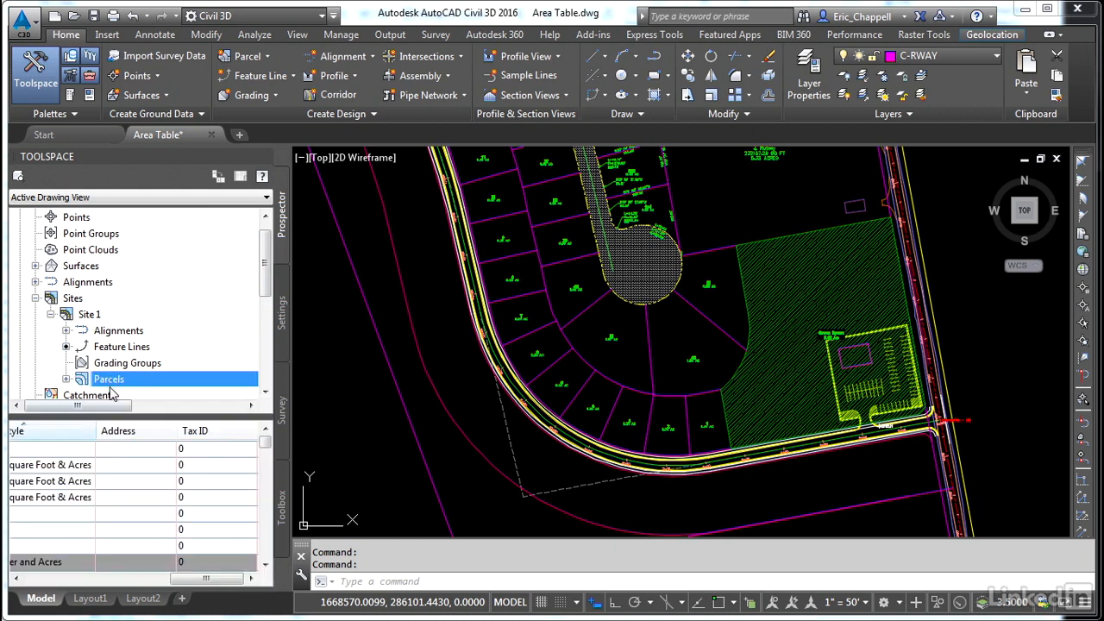
drag(190, 579, 144, 584)
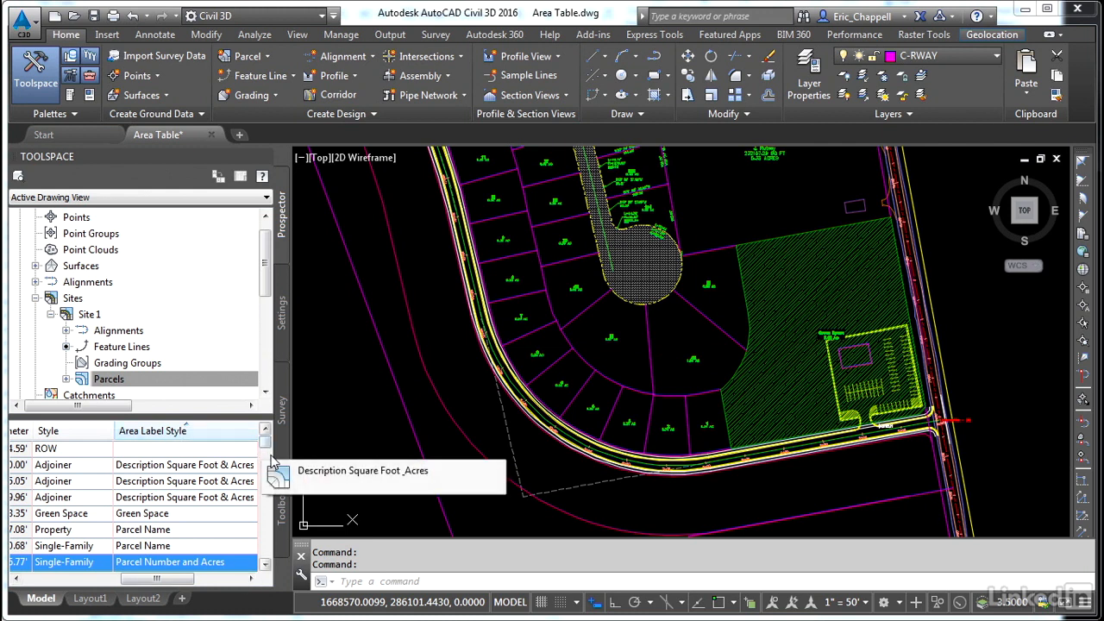
Step: Select all single-family parcels in the list that use the Parcel Number and Acres area label style
scroll(269, 448, down, 1)
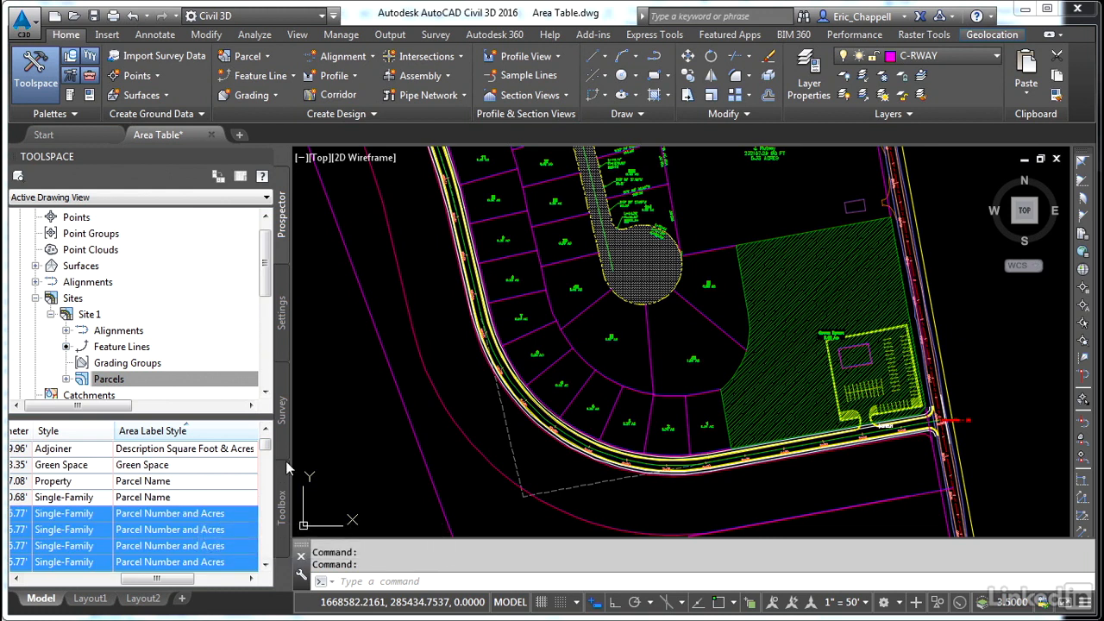
scroll(252, 449, down, 2)
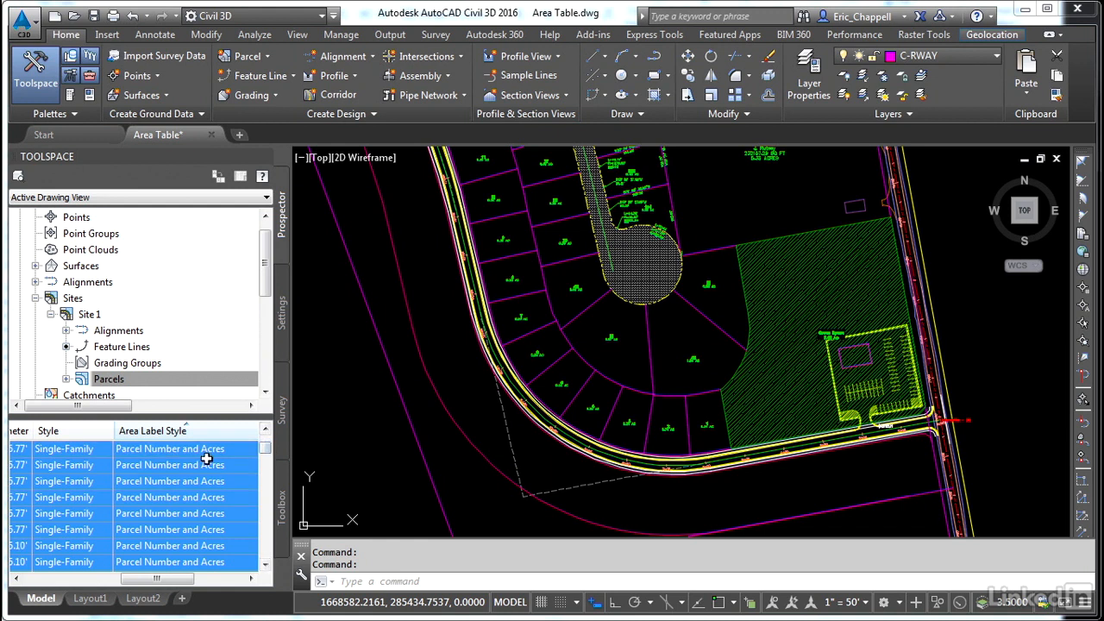
scroll(207, 459, up, 1)
click(125, 488)
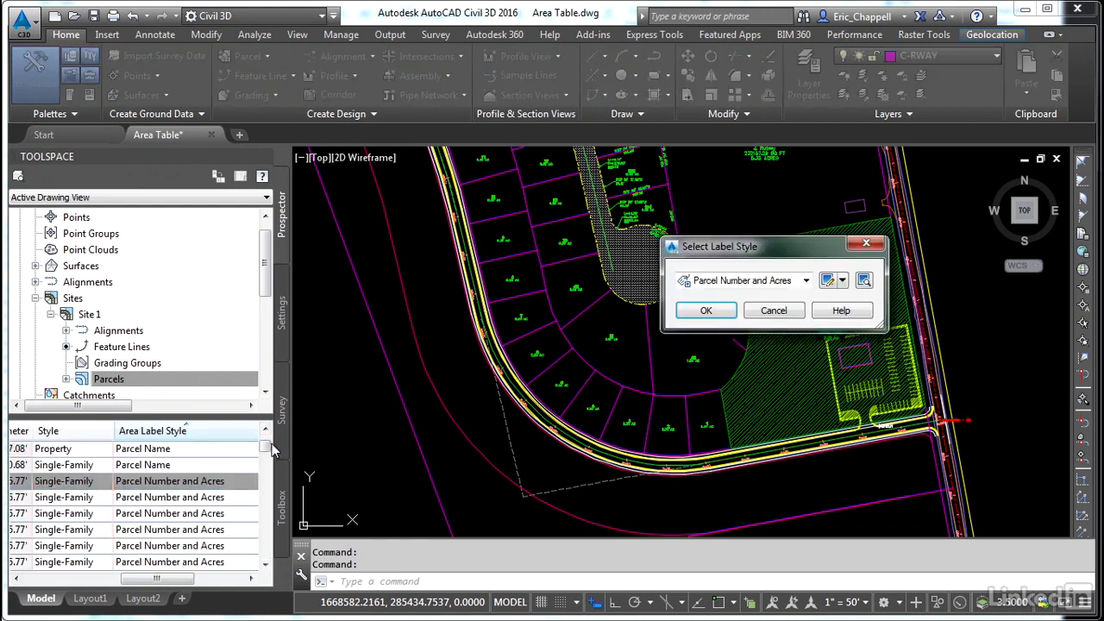
click(771, 312)
scroll(263, 487, down, 5)
drag(263, 492, 265, 561)
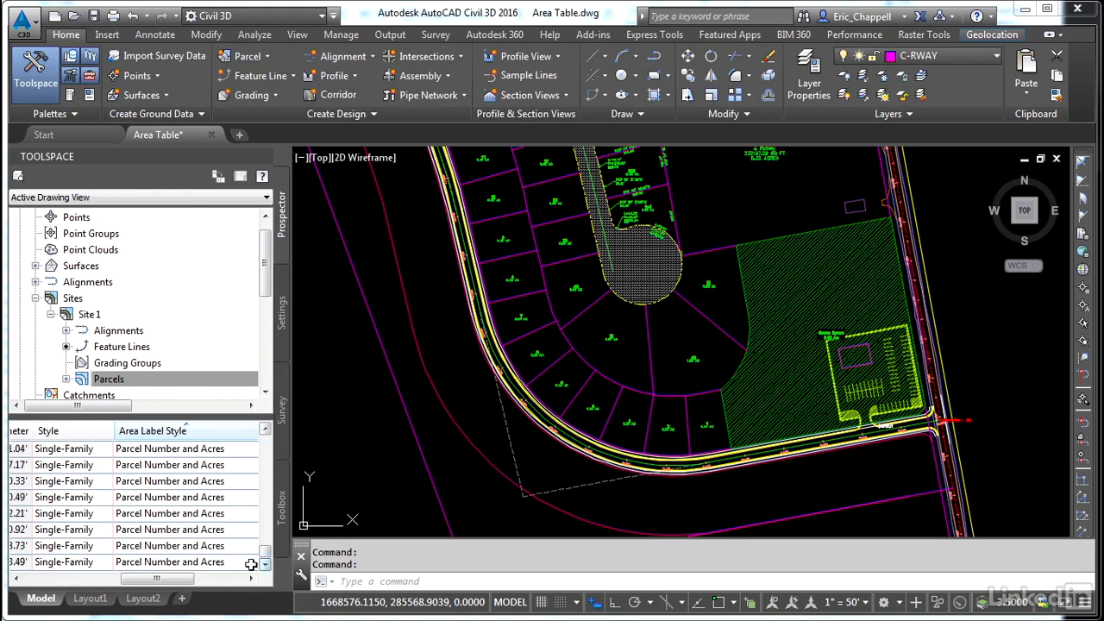
shift+click(171, 562)
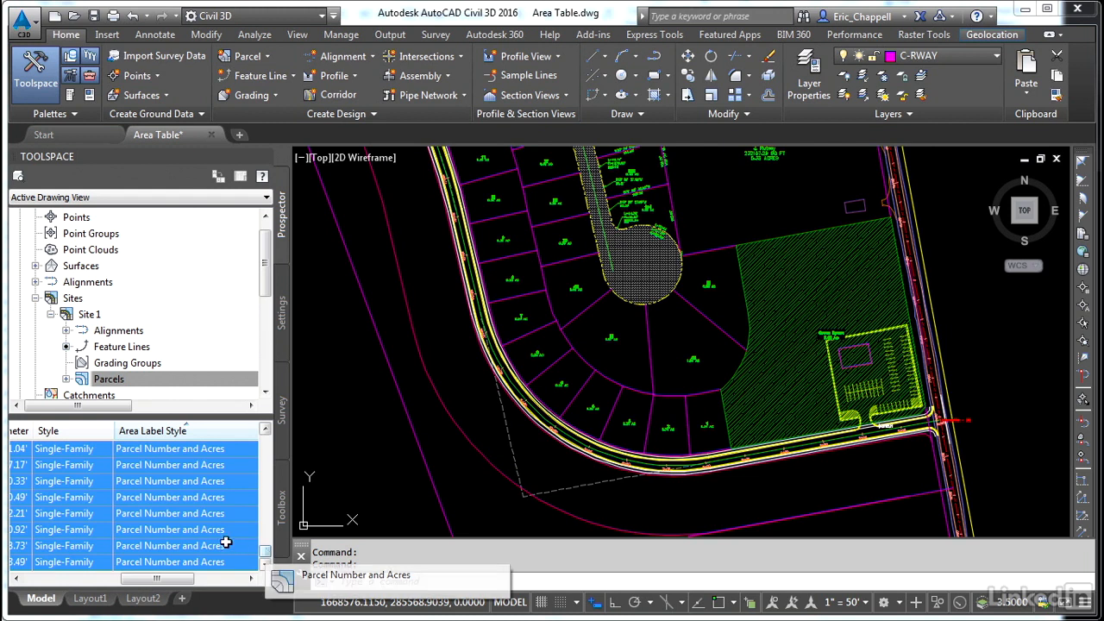
Step: Set the area label style of all the selected single-family parcels to Number Only
right_click(204, 435)
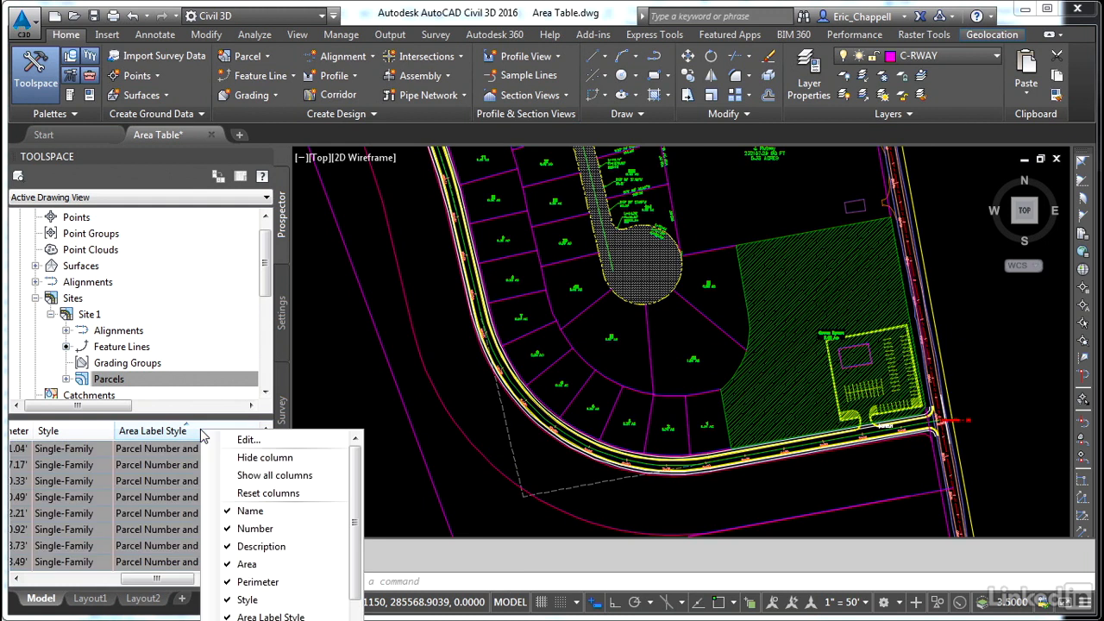
click(241, 440)
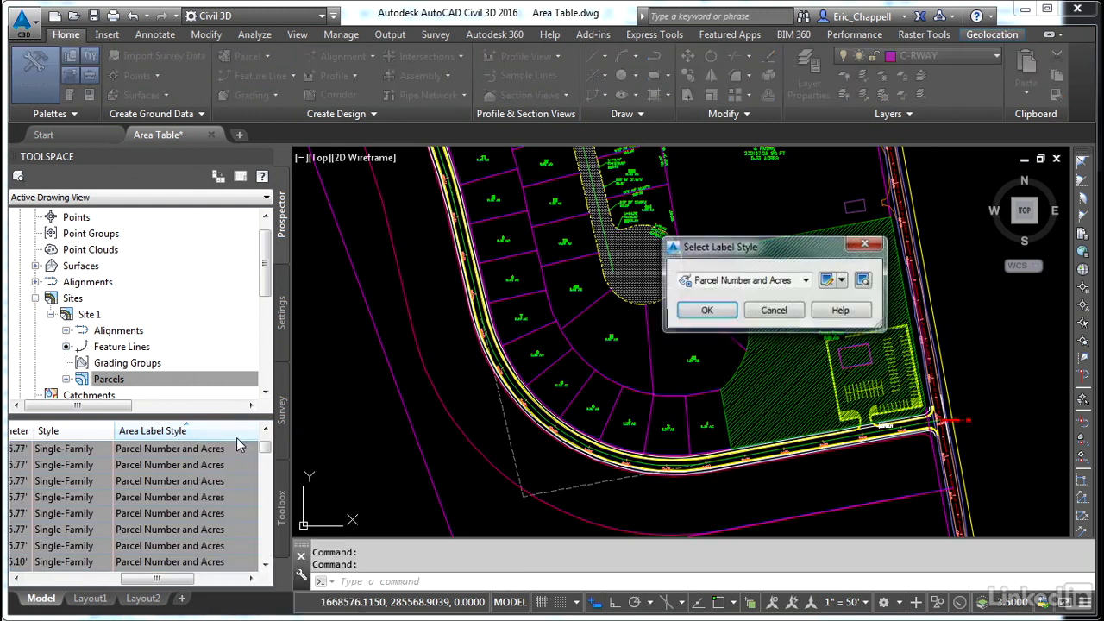
click(708, 285)
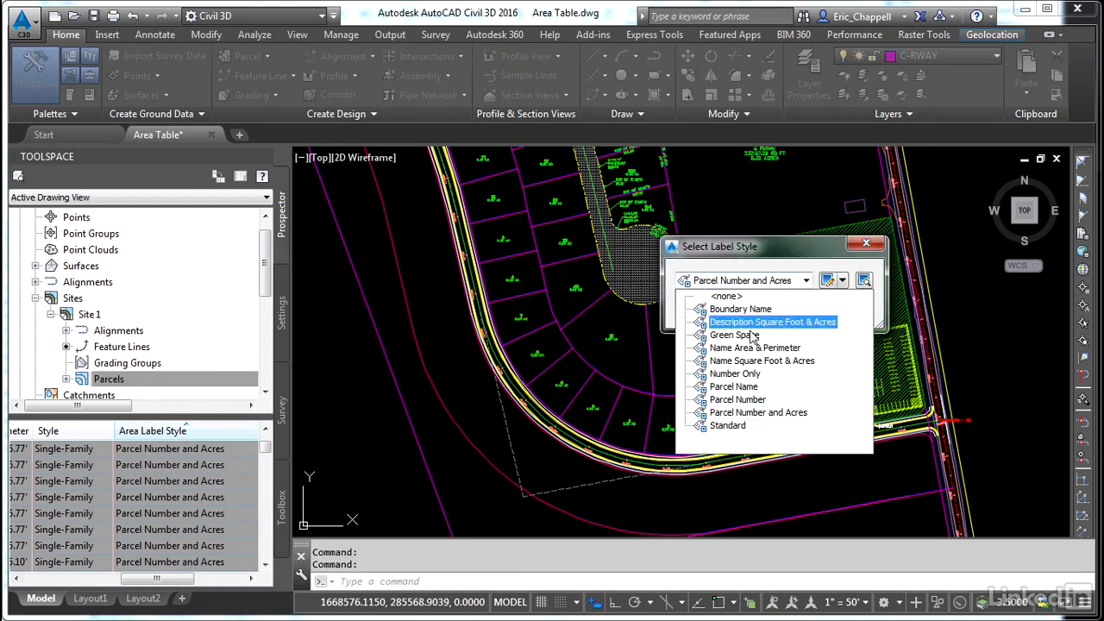
click(747, 376)
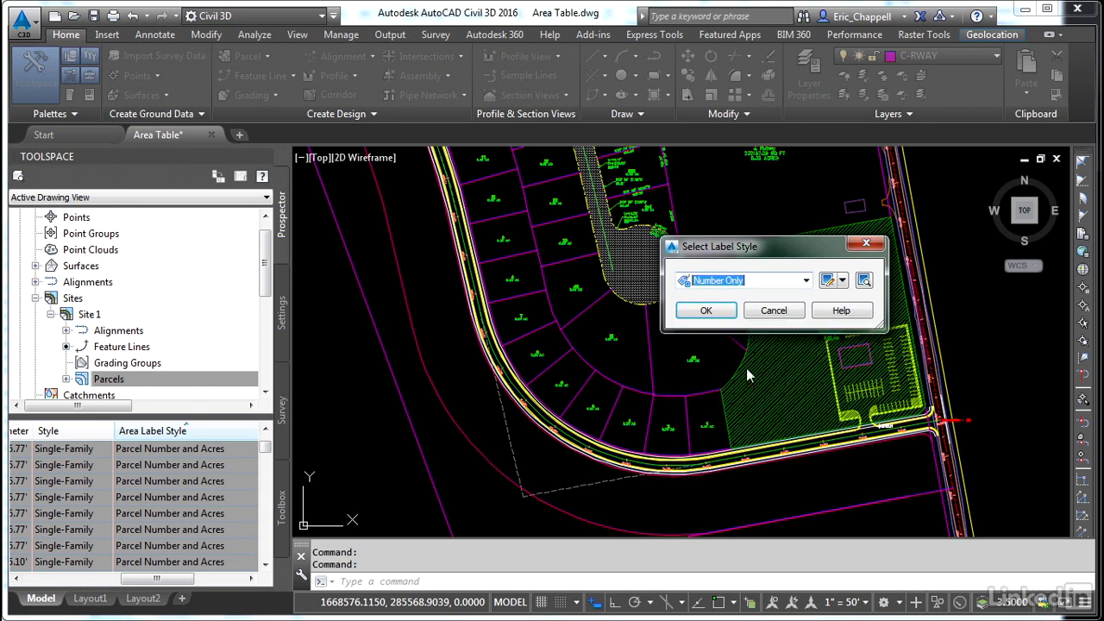
click(705, 312)
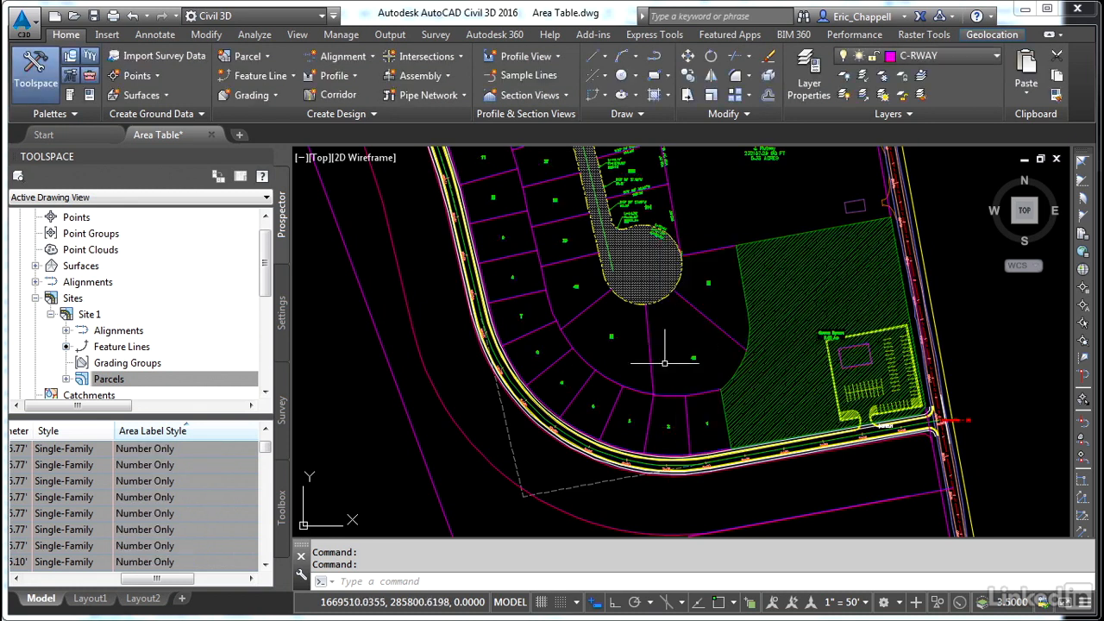
key(Escape)
key(Escape)
Step: Check the restyled labels on the lots along the road curve and around the cul-de-sac
scroll(704, 435, up, 2)
scroll(704, 436, up, 3)
middle_drag(705, 439, 868, 463)
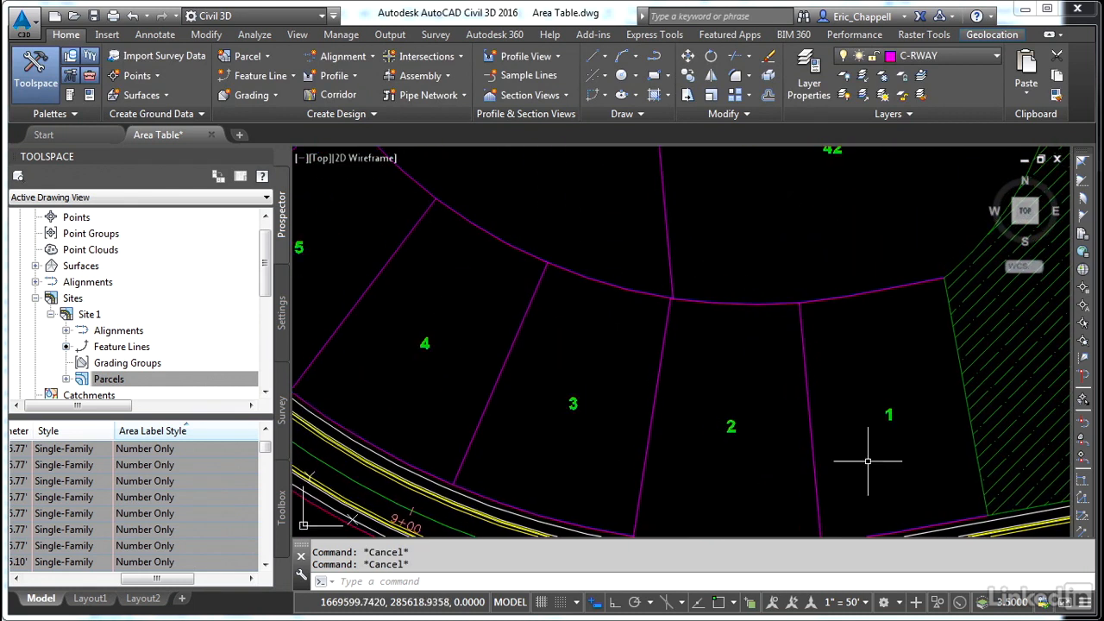
middle_drag(444, 370, 660, 423)
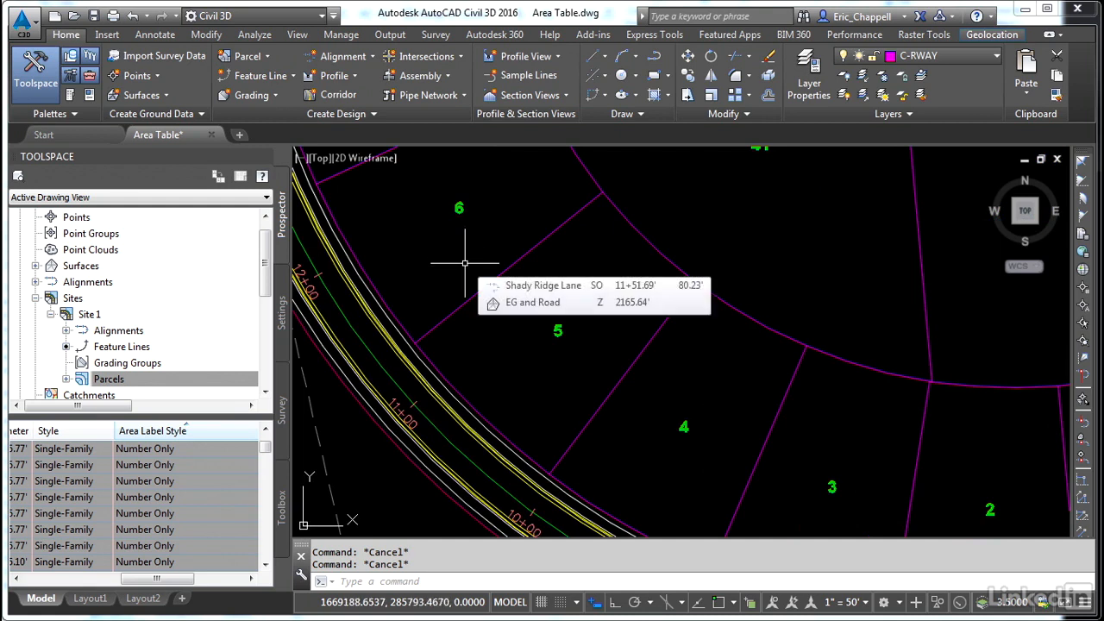
scroll(468, 293, down, 4)
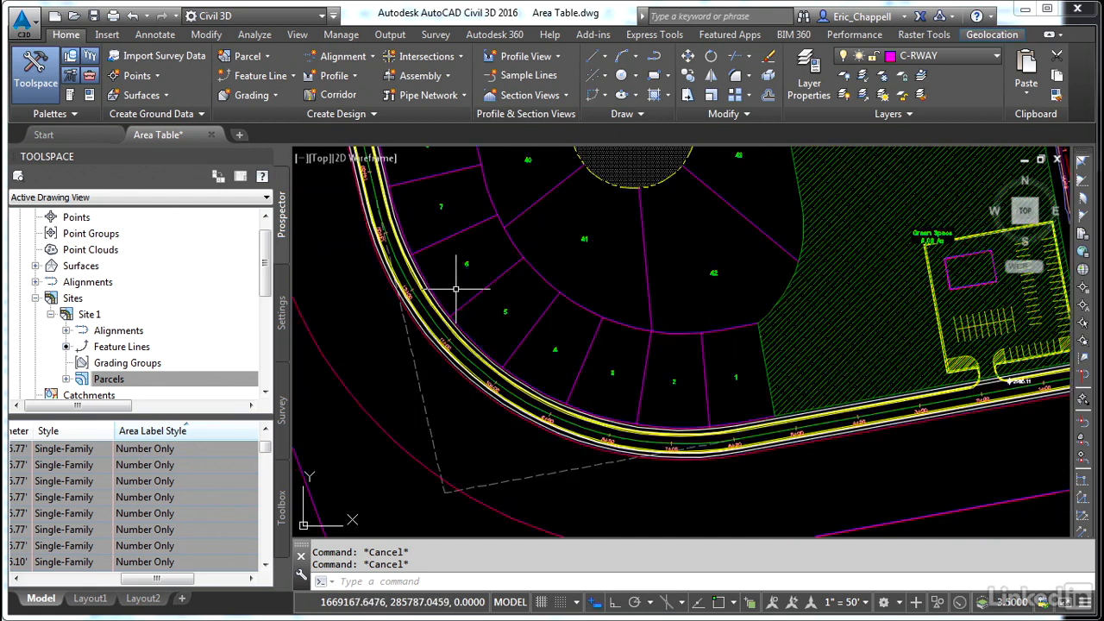
scroll(477, 312, down, 6)
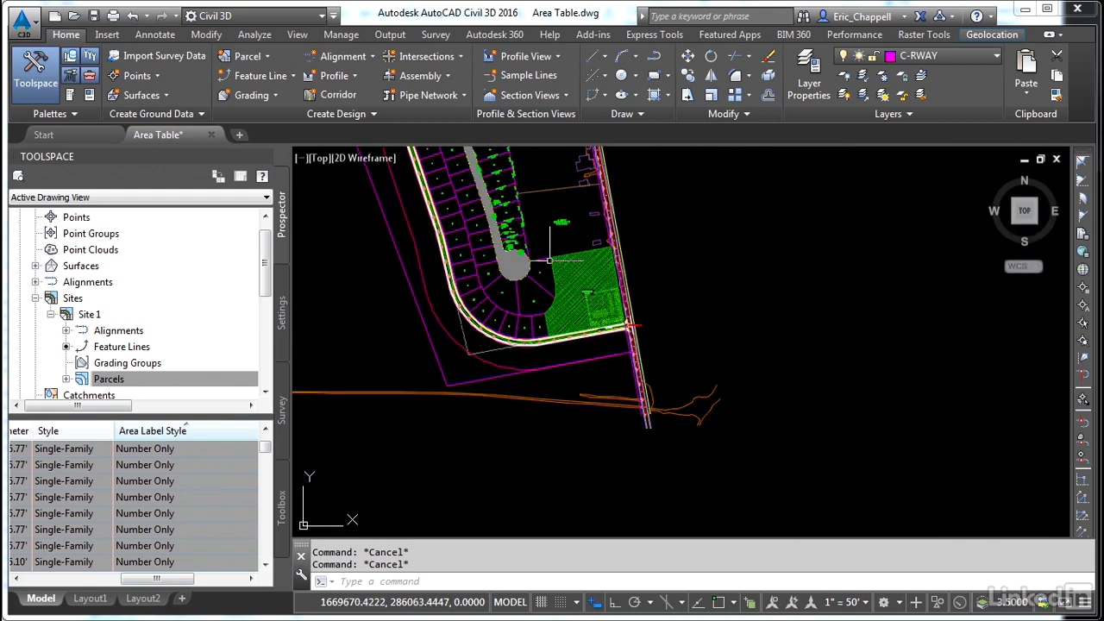
middle_drag(537, 273, 533, 369)
scroll(532, 367, up, 2)
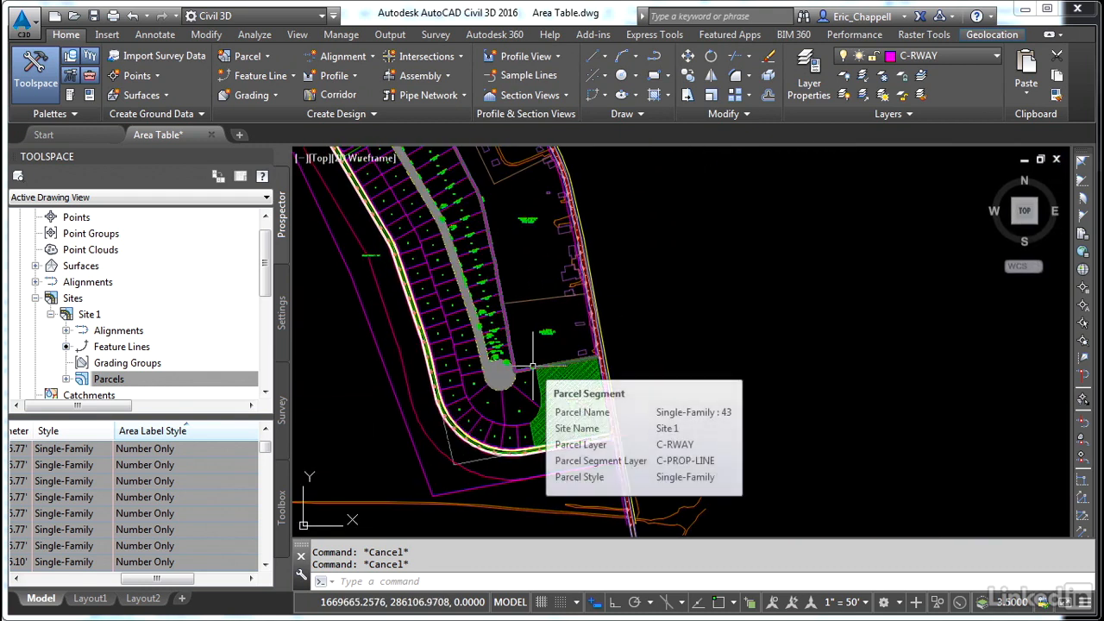
click(524, 436)
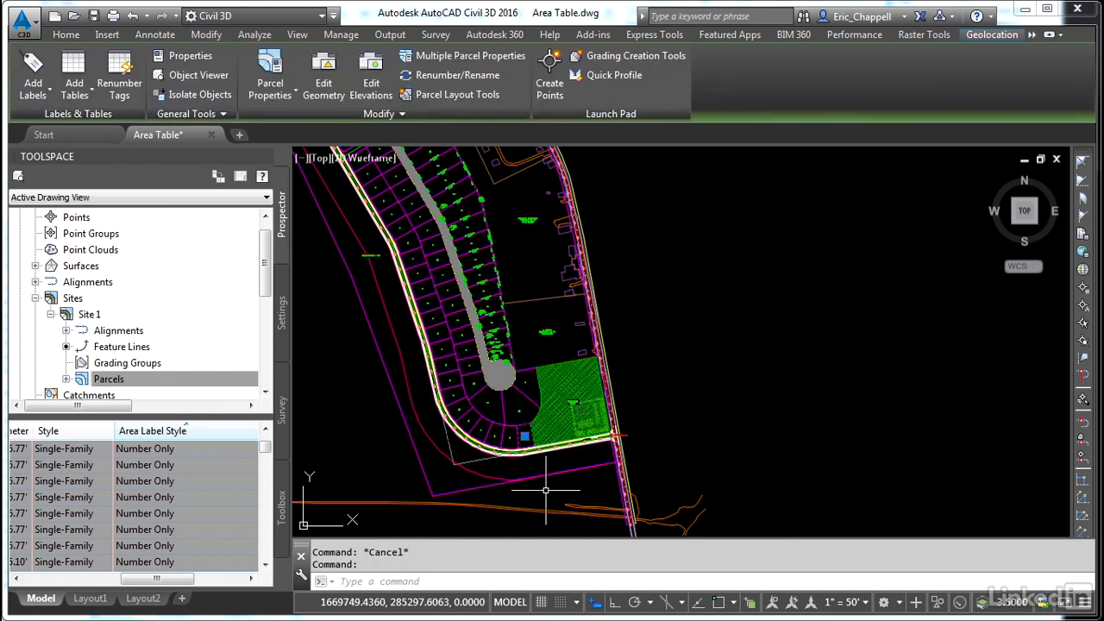
click(77, 97)
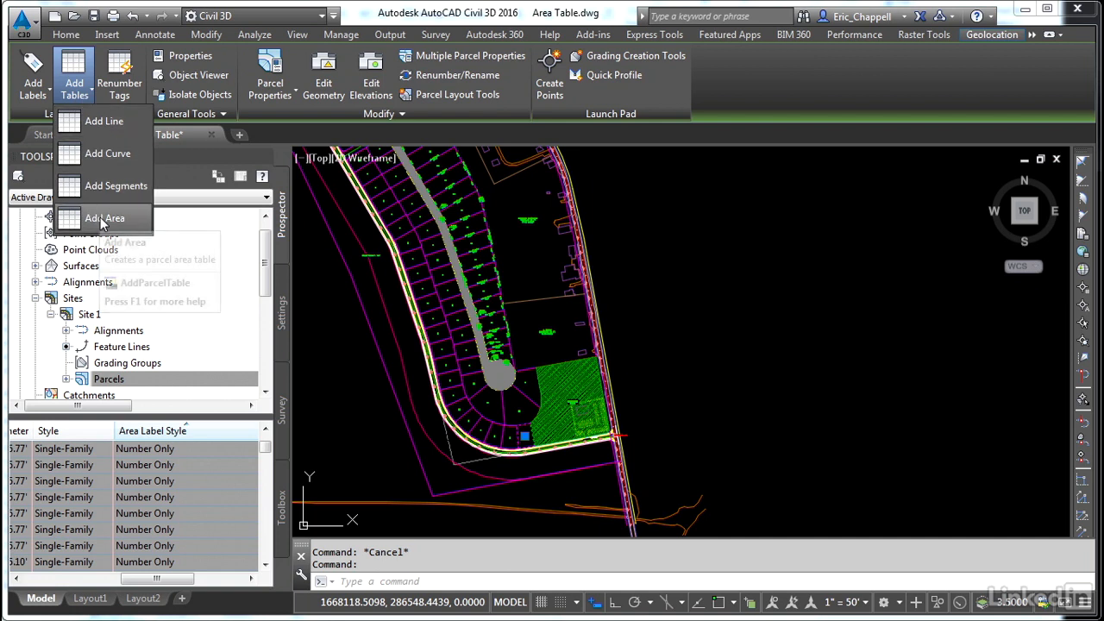
click(103, 219)
key(Escape)
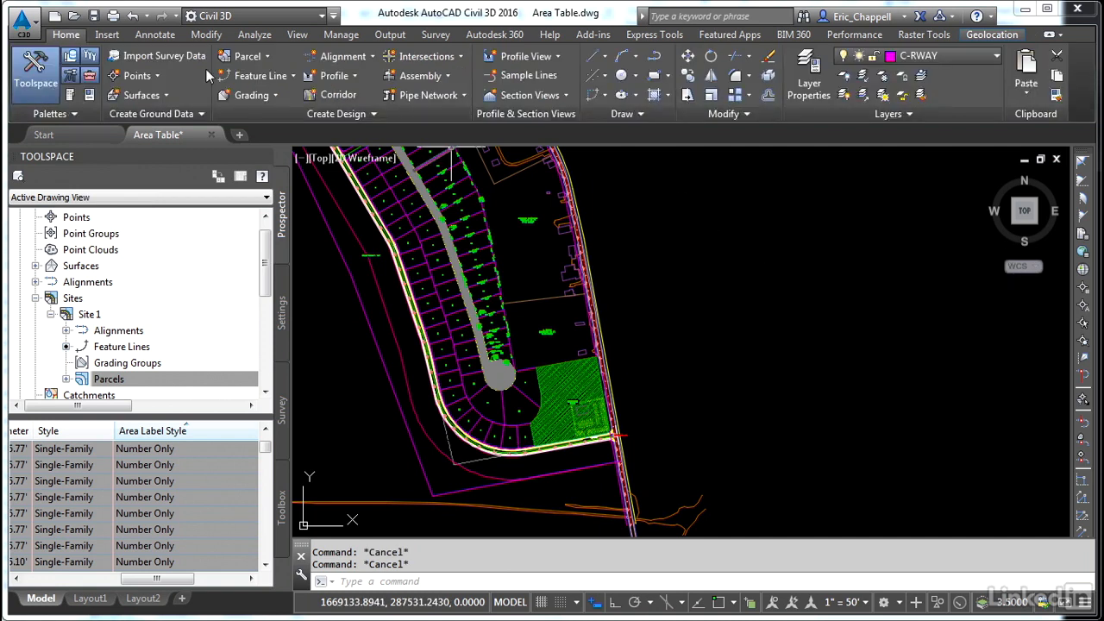
click(171, 39)
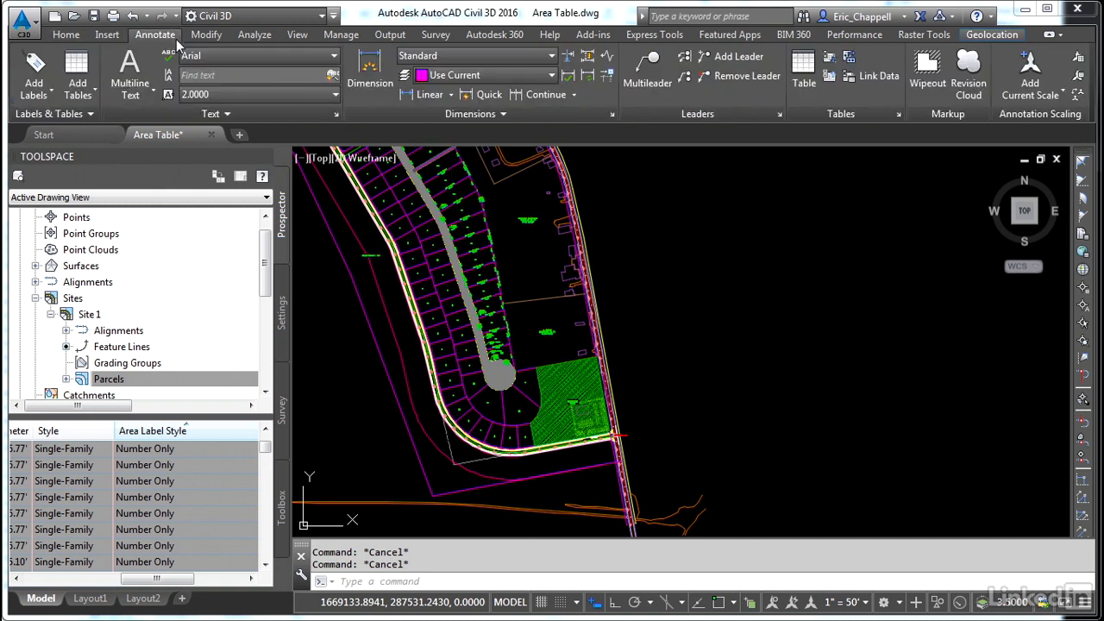
click(84, 98)
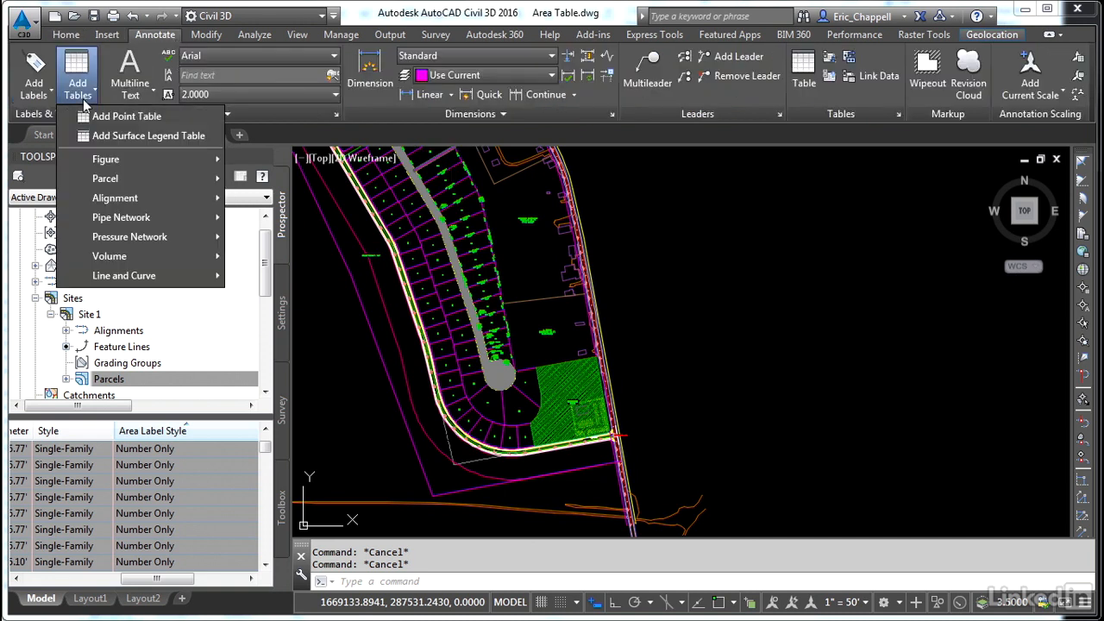
mouse_move(112, 218)
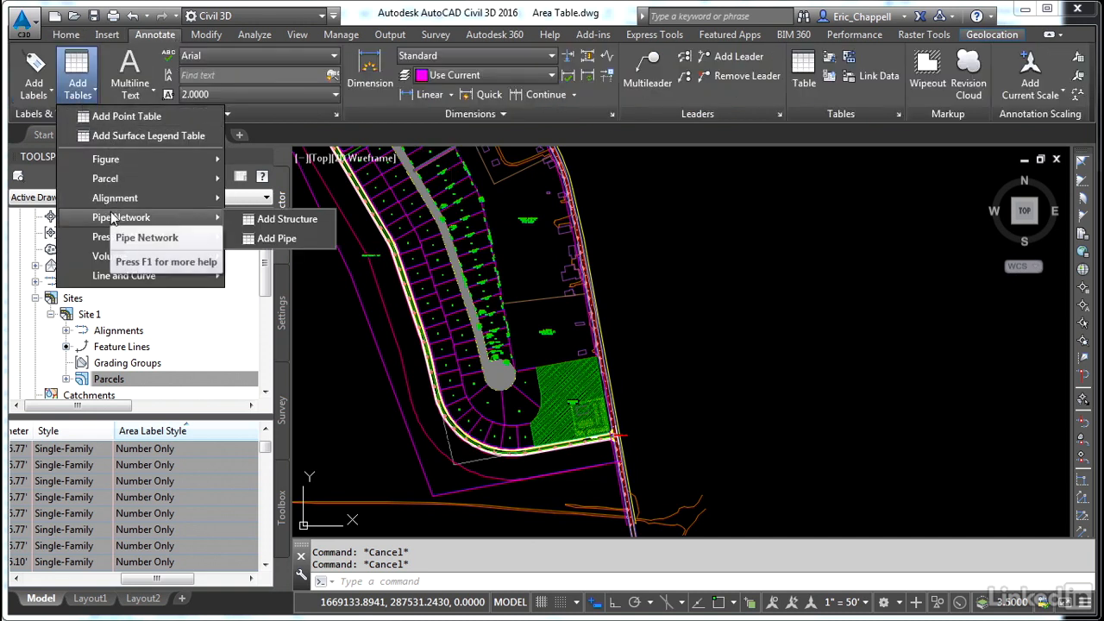
mouse_move(117, 179)
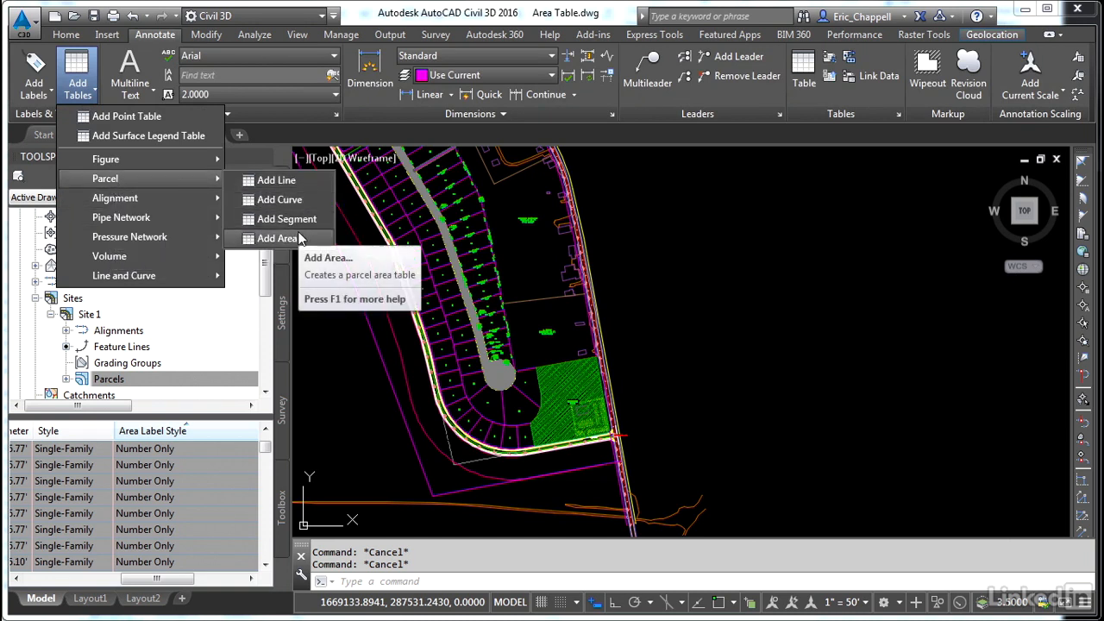
click(667, 378)
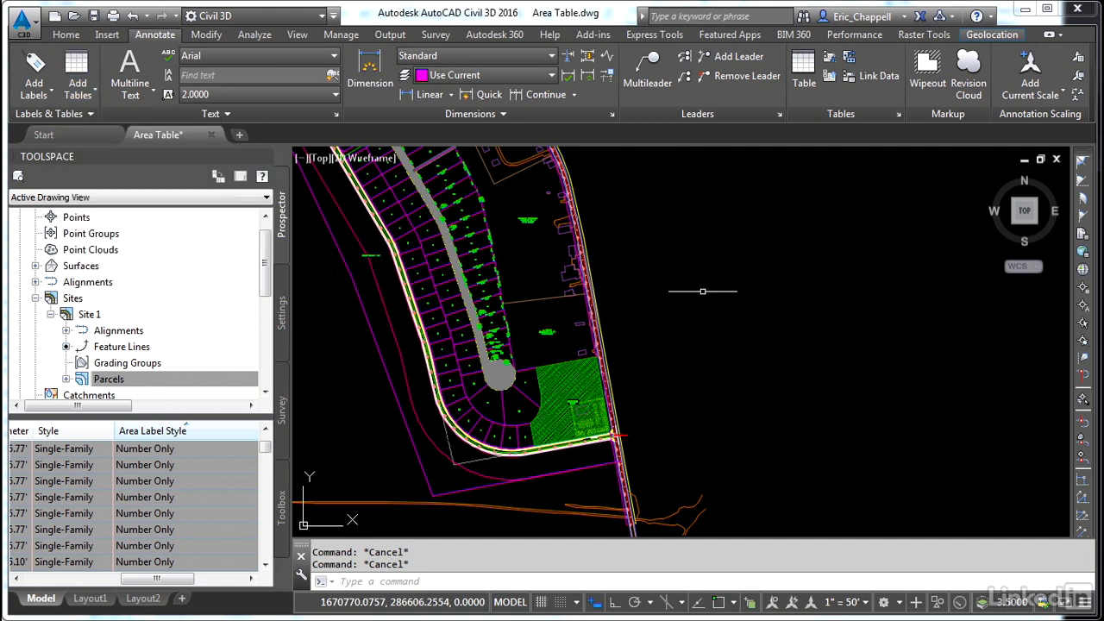
Step: Start an area table from the parcel of lot 1 beside the green space and set its table style to Number and Area
scroll(531, 461, up, 4)
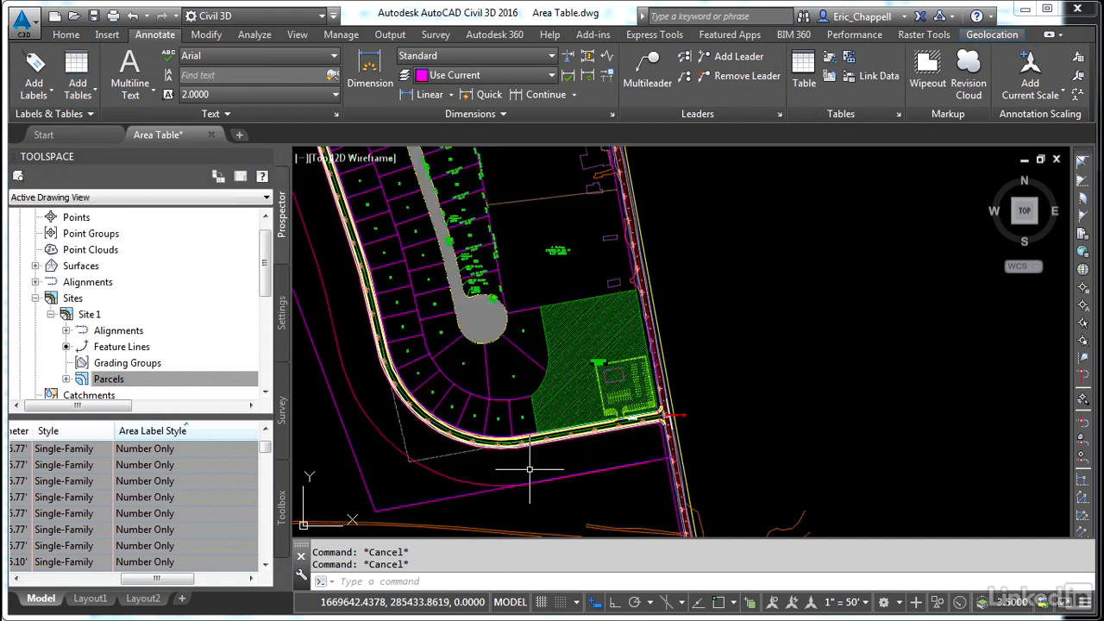
click(508, 329)
click(508, 329)
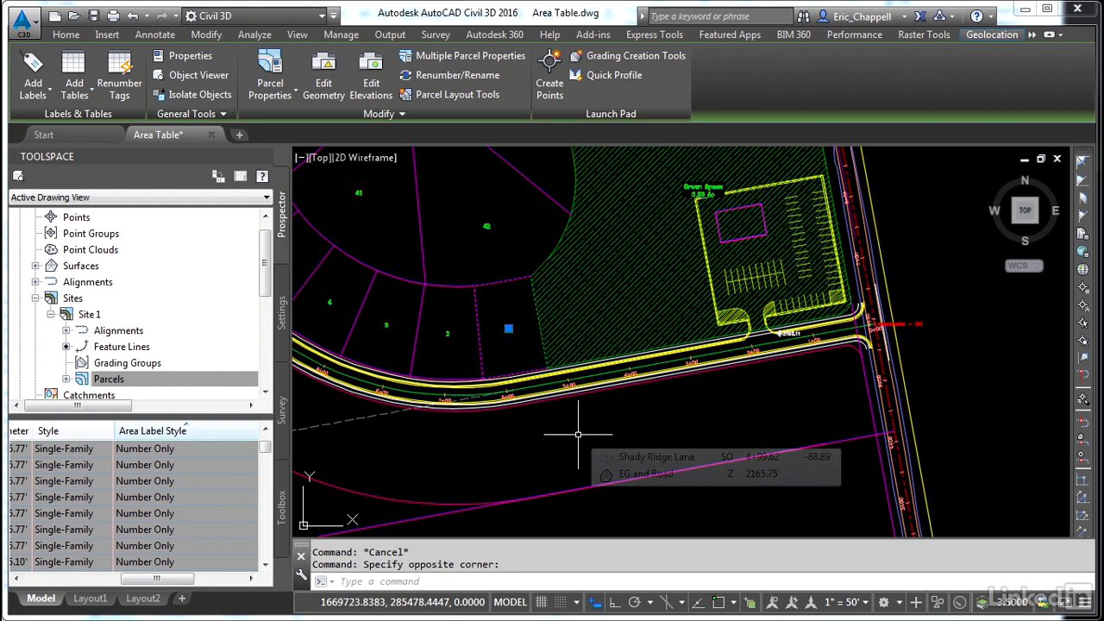
scroll(577, 451, down, 2)
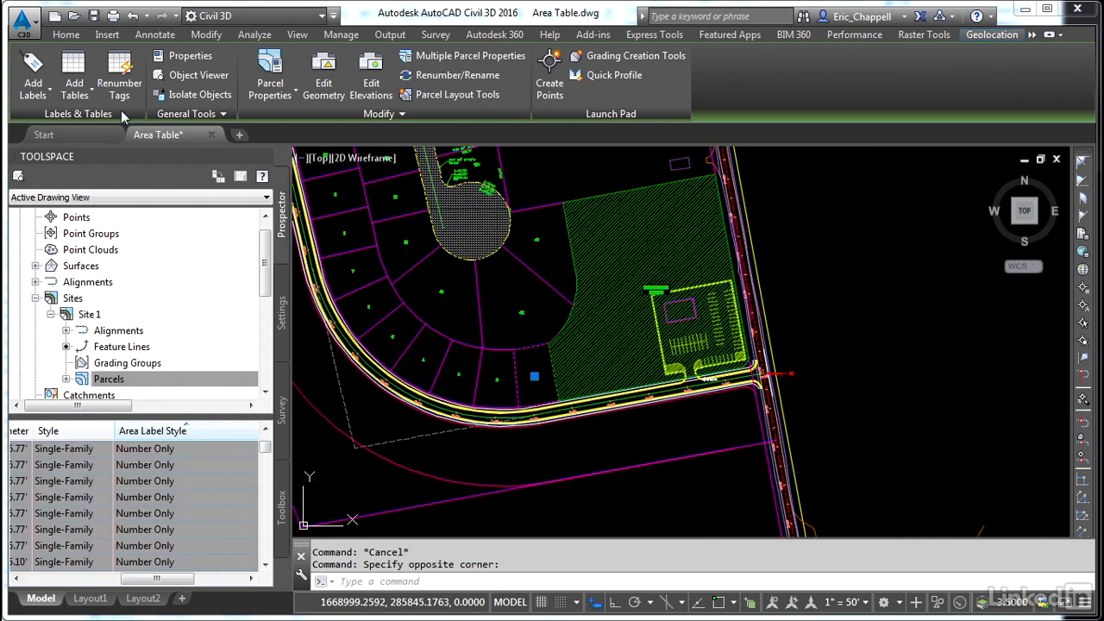
click(90, 98)
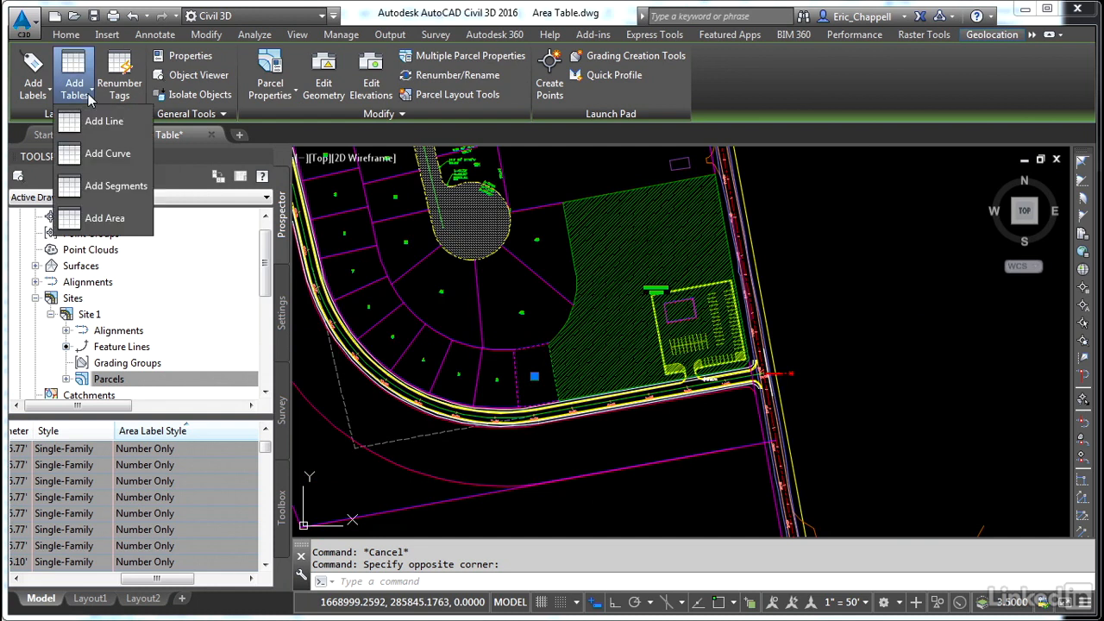
click(121, 228)
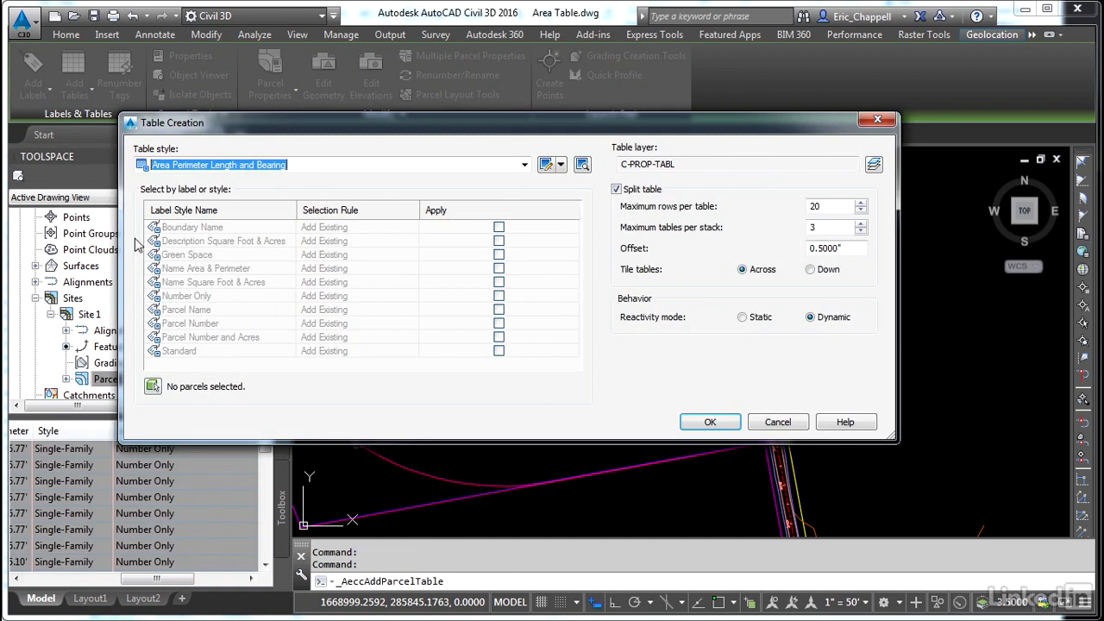
click(523, 165)
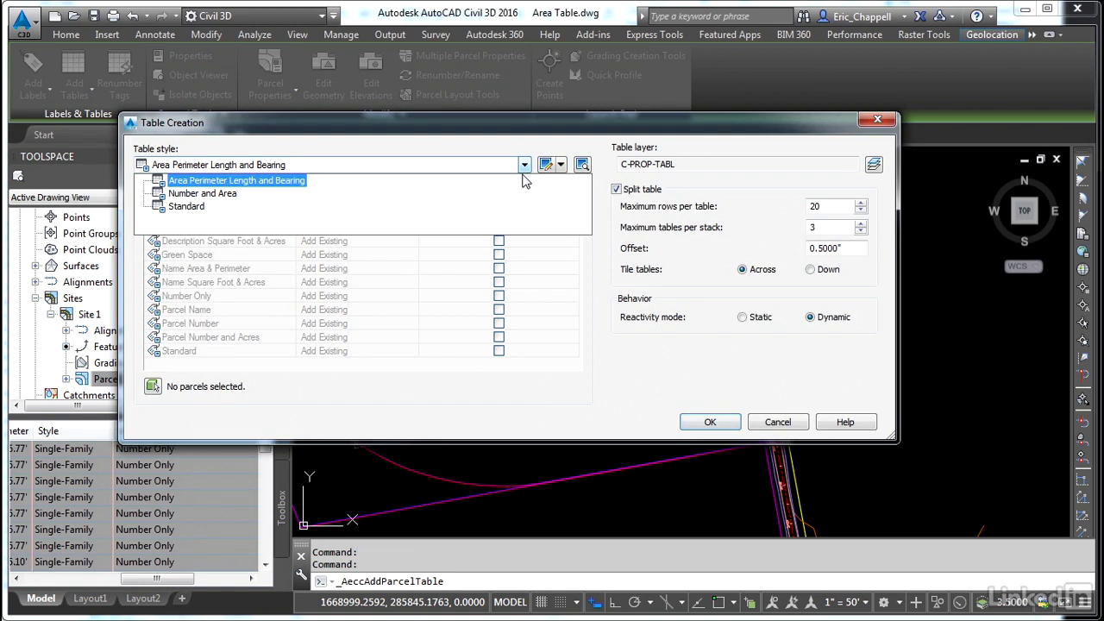
click(205, 193)
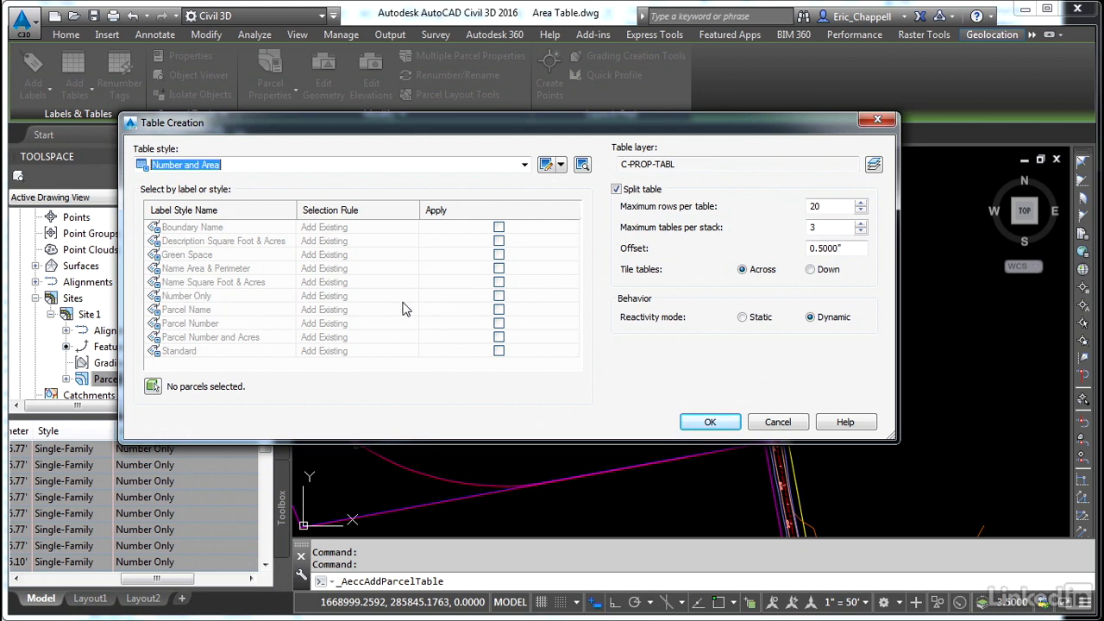
Step: Apply the Number Only label style to the area table with the Add Existing selection rule
click(498, 297)
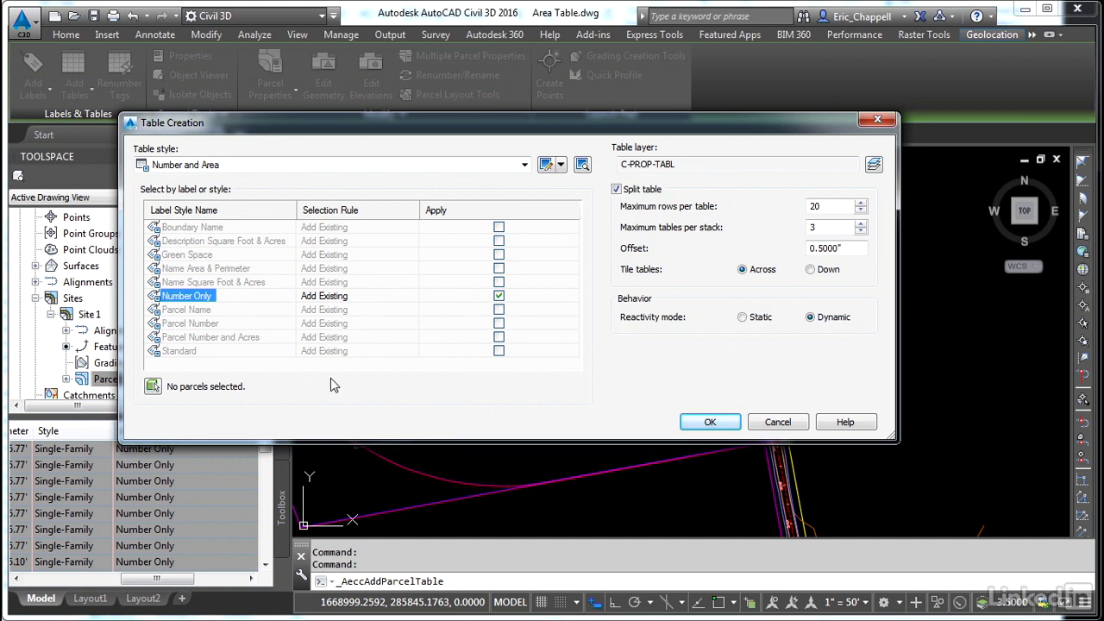
click(373, 300)
click(373, 300)
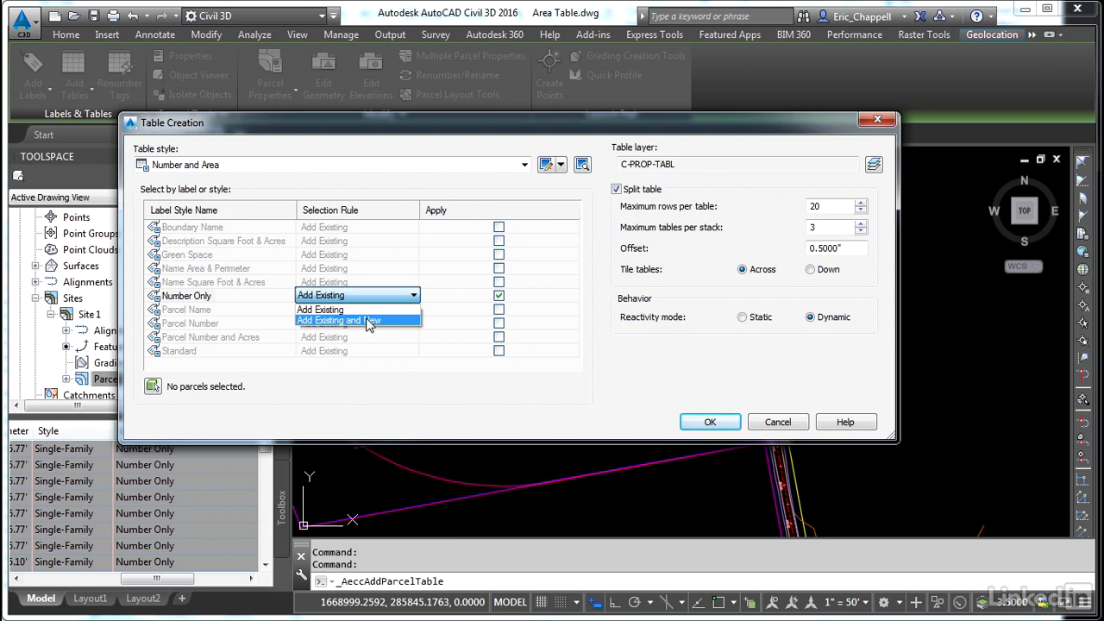
click(338, 311)
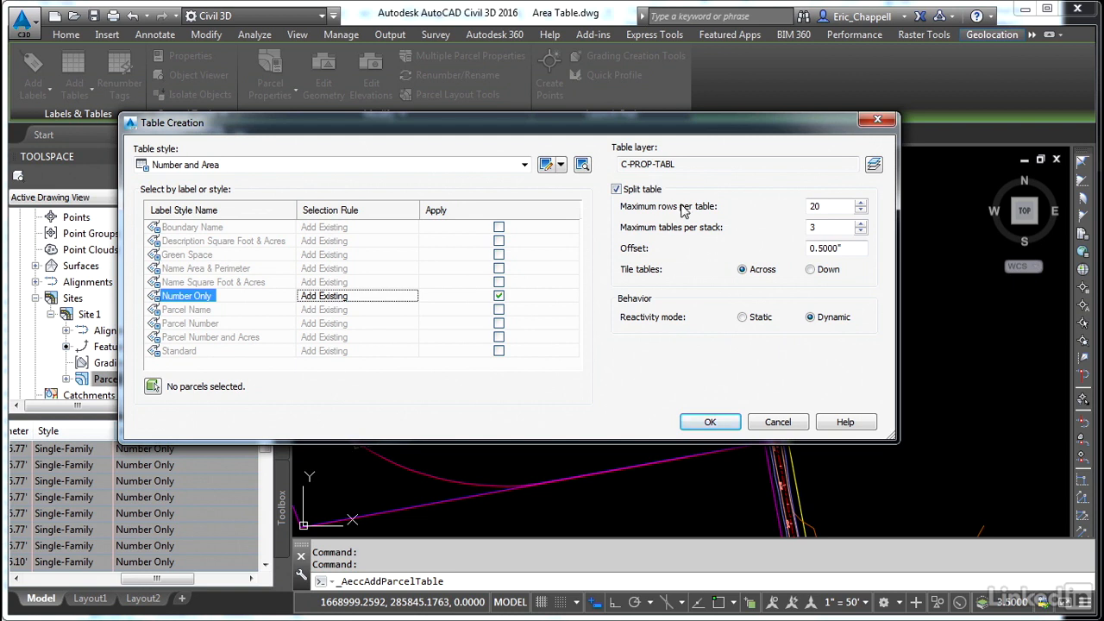
Step: Create the split table with at most 20 rows and 3 tables per stack, placing it in the empty area east of the parcels
drag(828, 205, 800, 240)
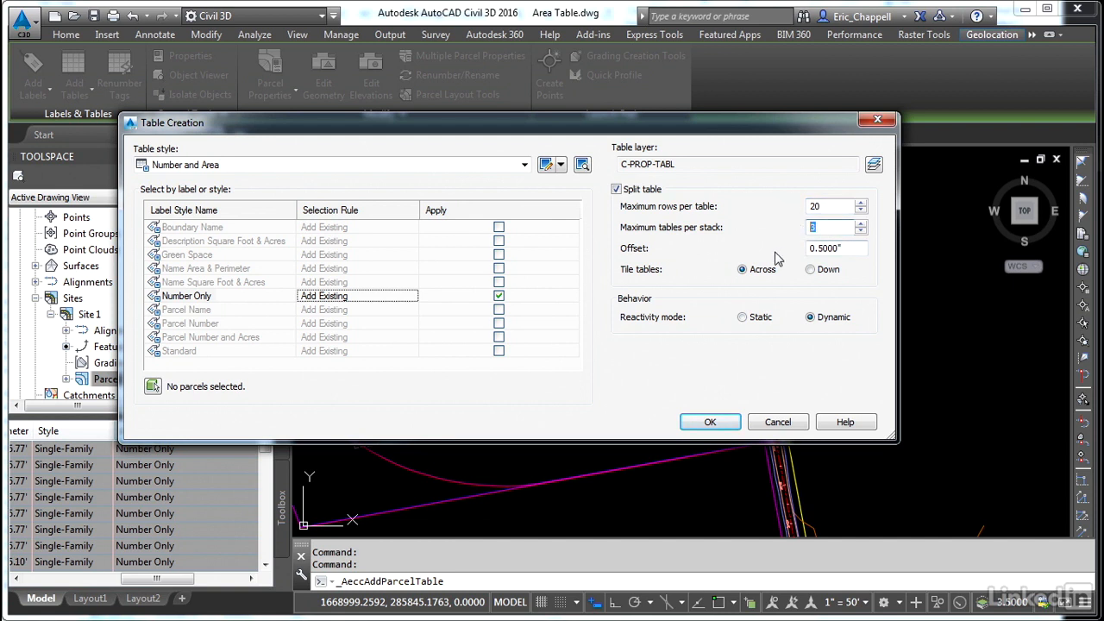
click(862, 251)
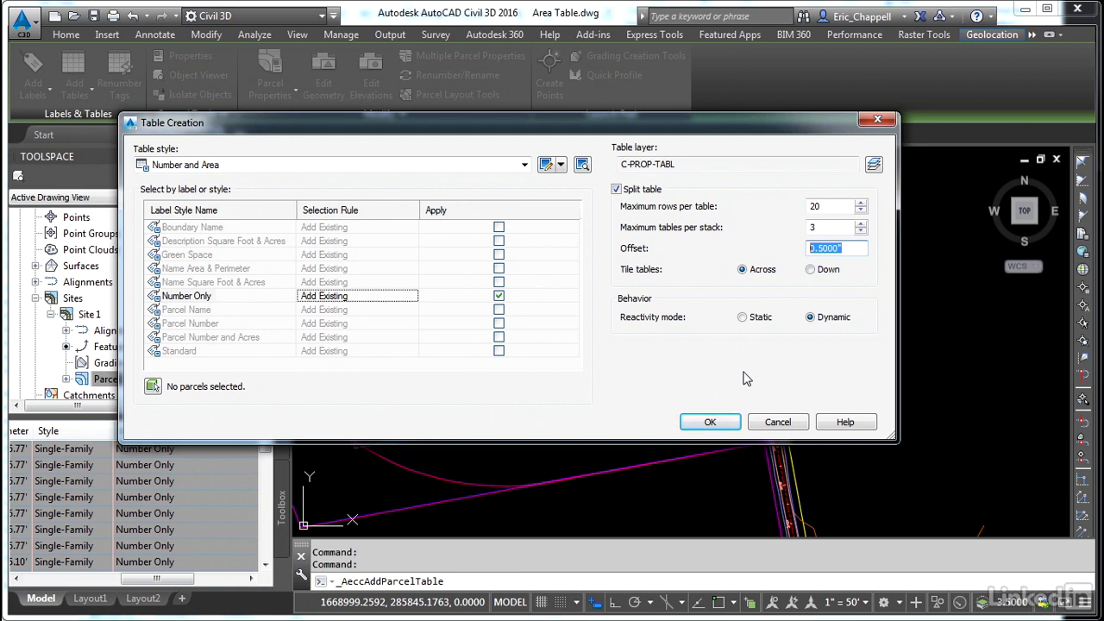
click(705, 423)
scroll(518, 423, down, 3)
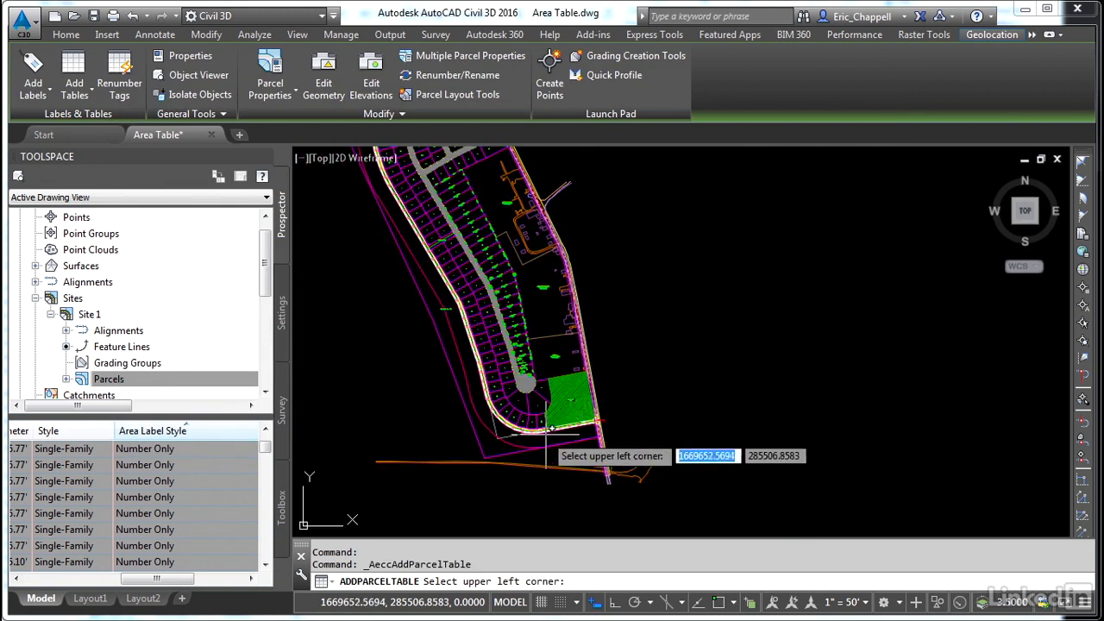
click(676, 257)
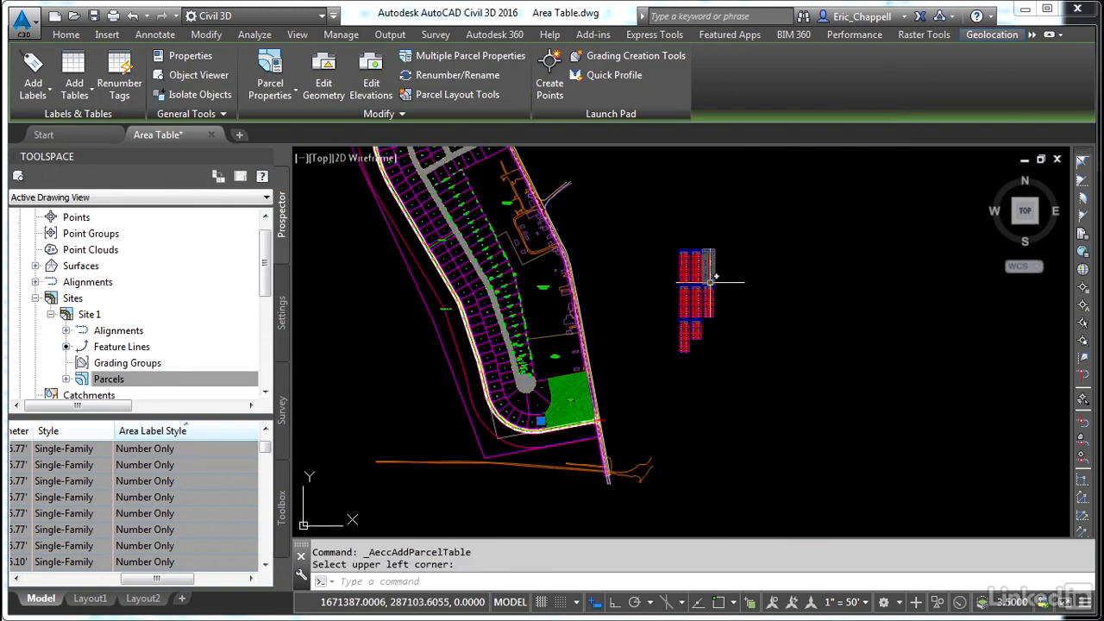
key(Escape)
Step: Examine how the parcel area tables are split and stacked, including the rows for lots 150 and 151 in the last table
scroll(703, 276, up, 5)
middle_drag(675, 279, 614, 358)
scroll(585, 352, up, 4)
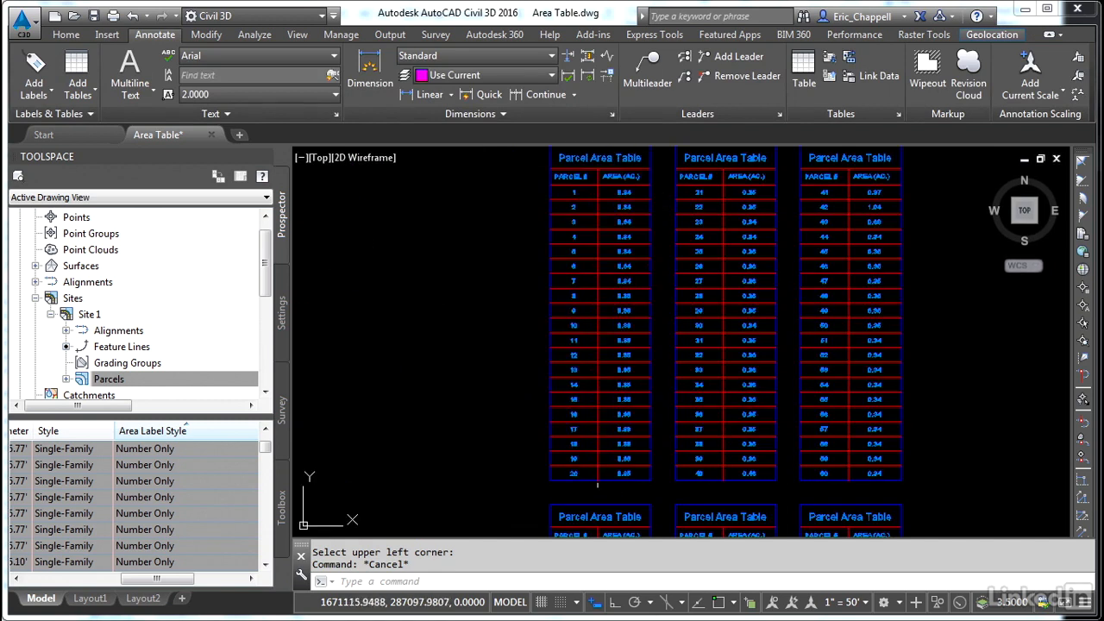
scroll(595, 479, up, 6)
scroll(507, 438, down, 9)
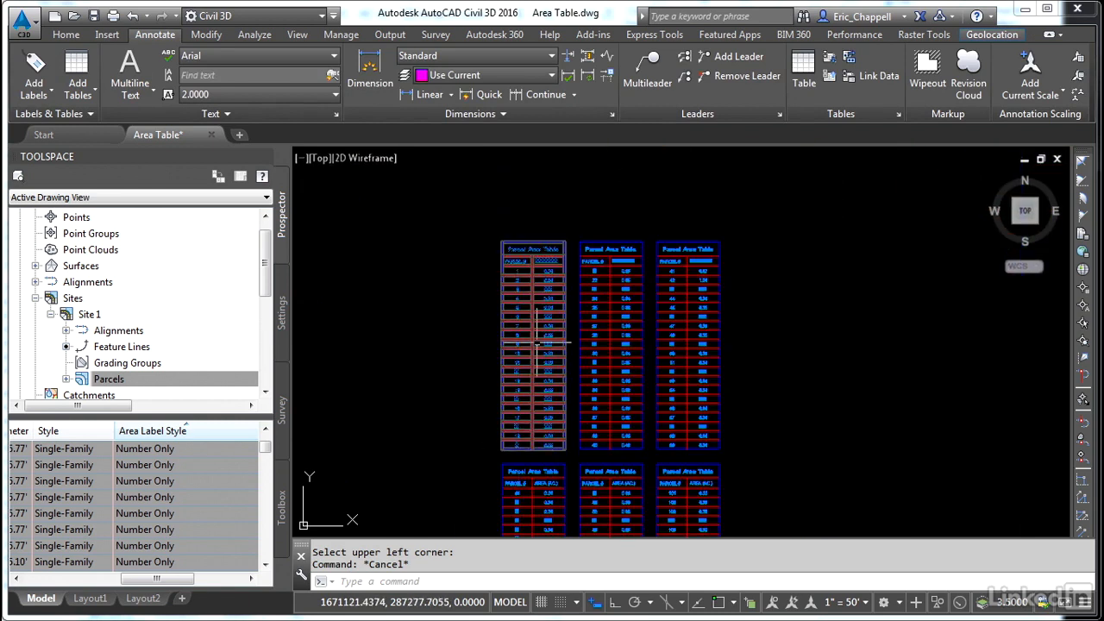
click(499, 363)
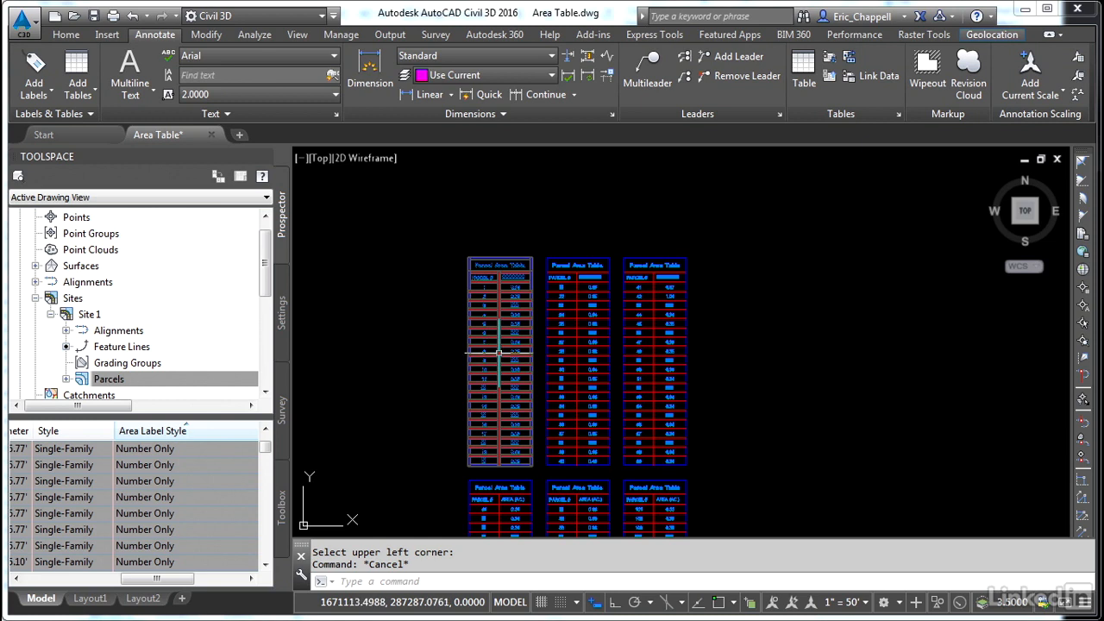
middle_drag(644, 360, 678, 261)
scroll(776, 418, down, 3)
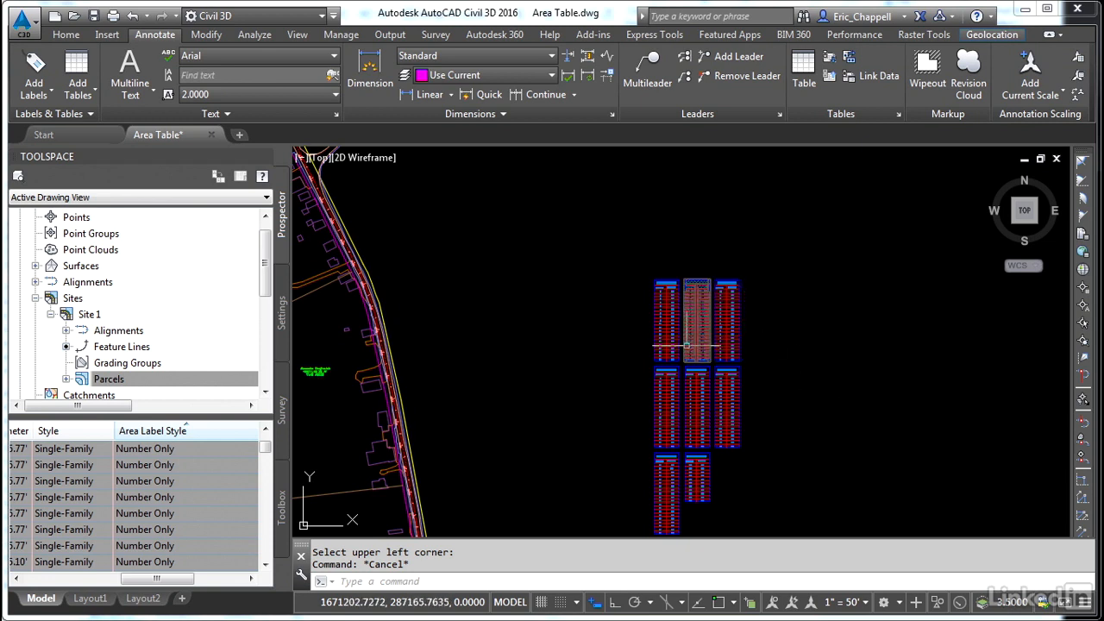
scroll(673, 361, up, 5)
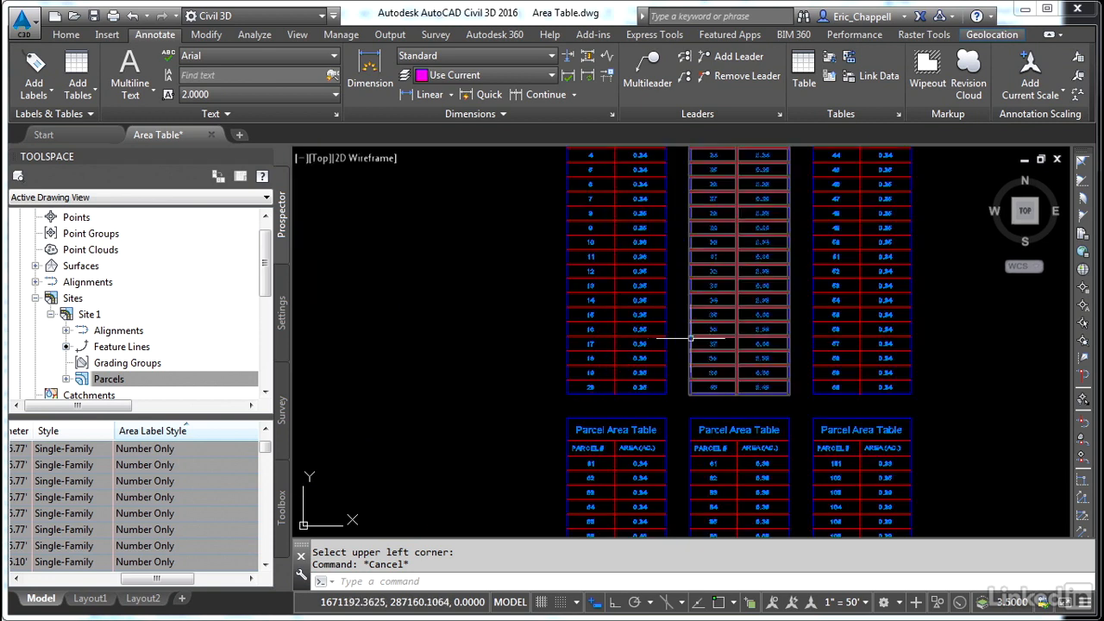
scroll(669, 365, down, 5)
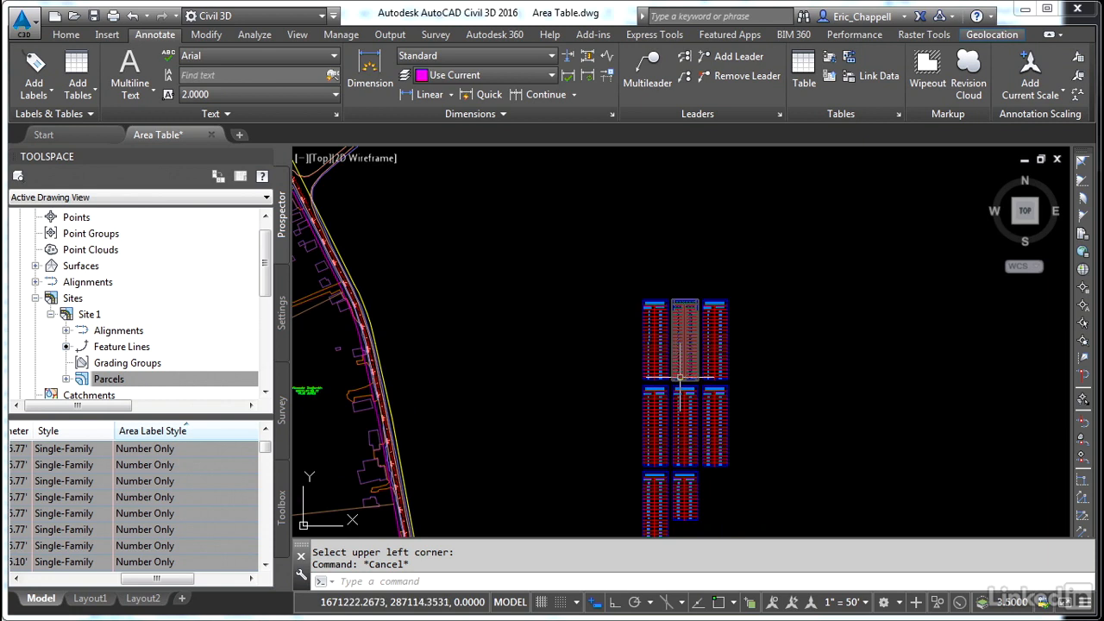
middle_drag(649, 397, 741, 365)
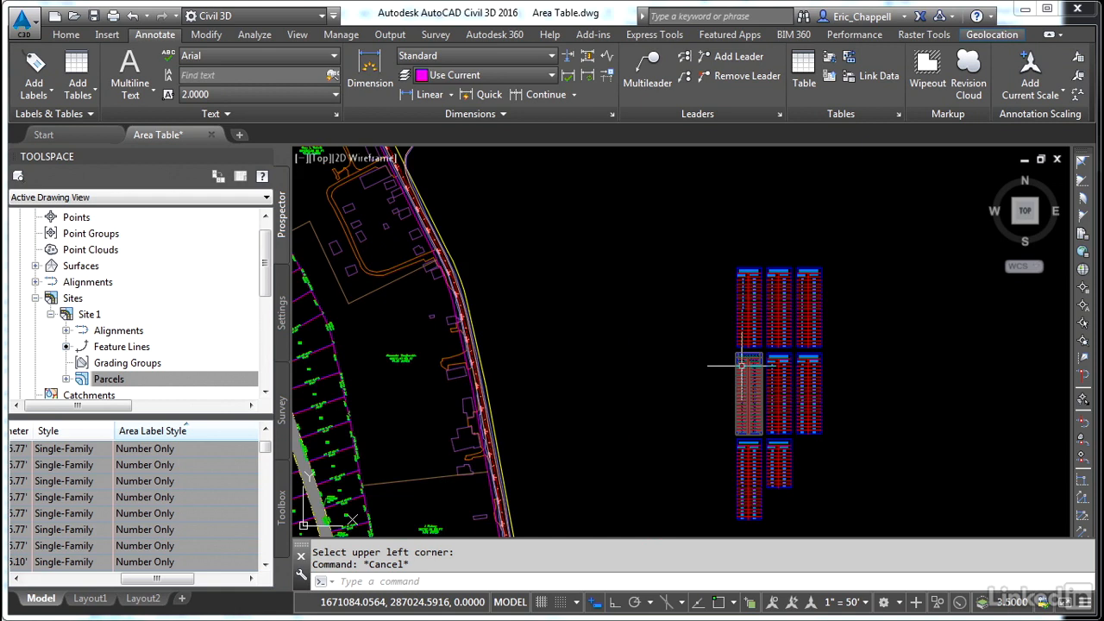
middle_drag(705, 470, 735, 355)
scroll(799, 399, up, 10)
middle_drag(825, 382, 623, 448)
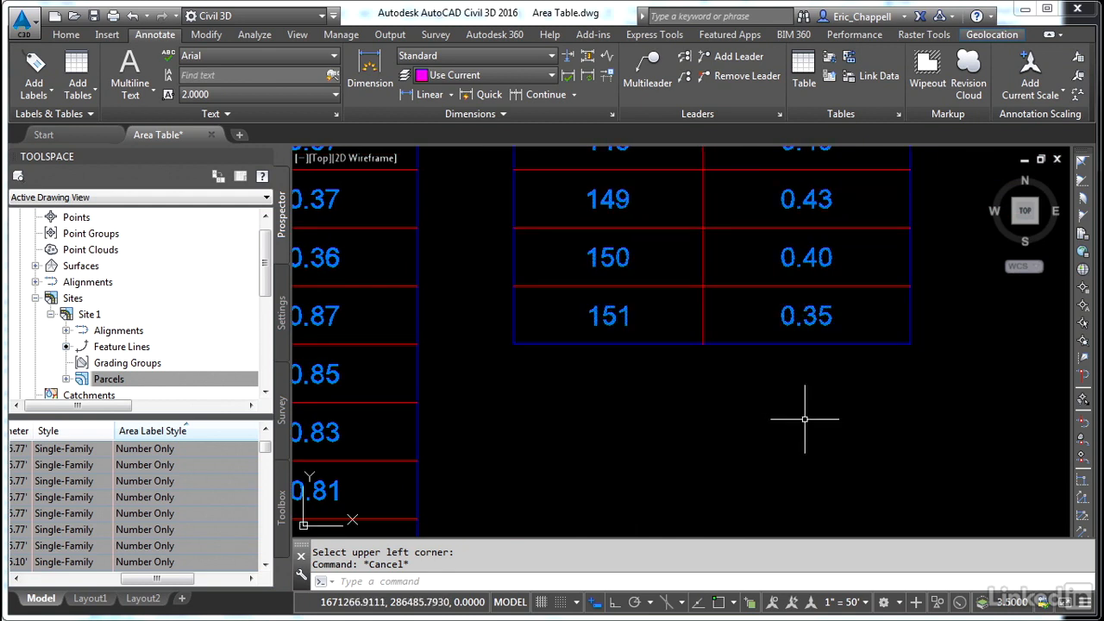
Step: Slide the lot line between lots 150 and 151 north along the road, giving lot 151 a straight frontage of about 98 ft
scroll(822, 407, down, 8)
middle_drag(810, 420, 909, 275)
middle_drag(557, 403, 812, 394)
scroll(502, 363, up, 6)
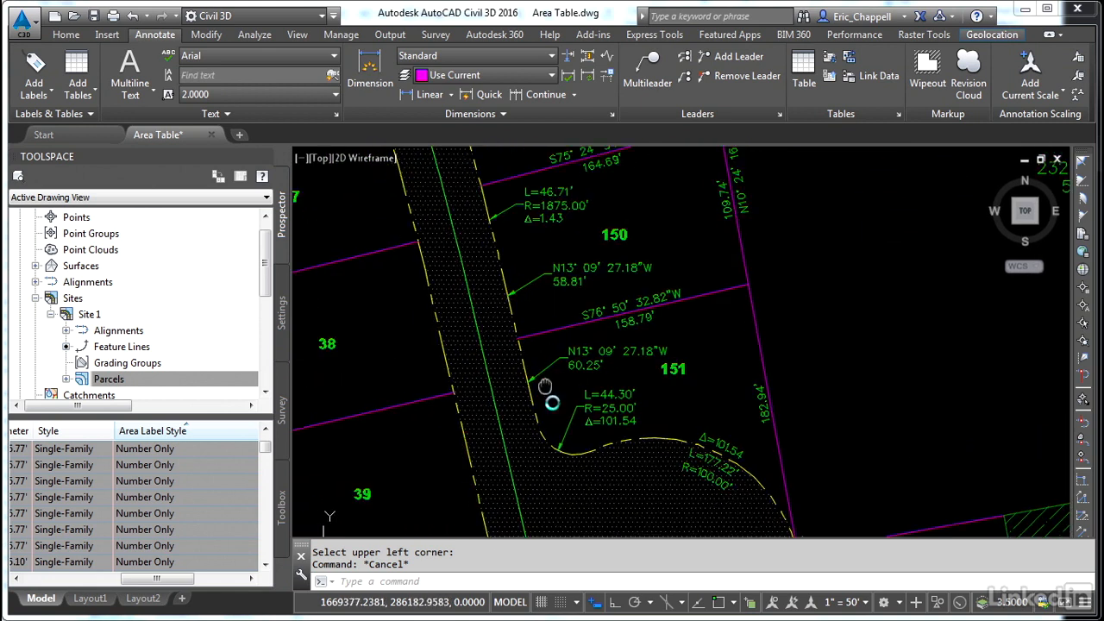
middle_drag(528, 348, 575, 437)
click(570, 382)
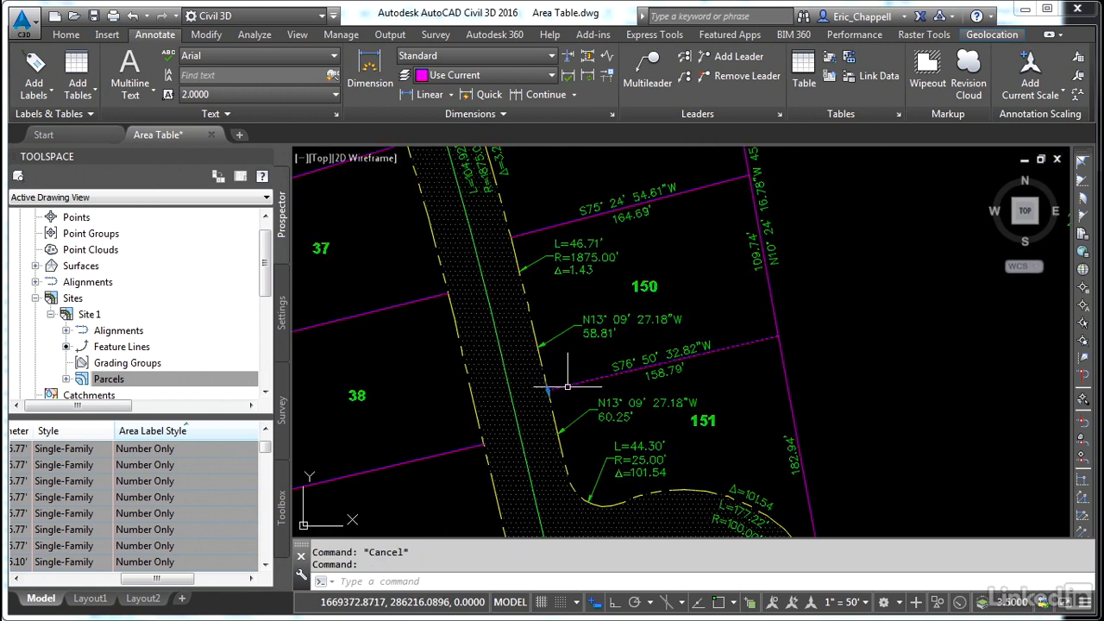
click(540, 390)
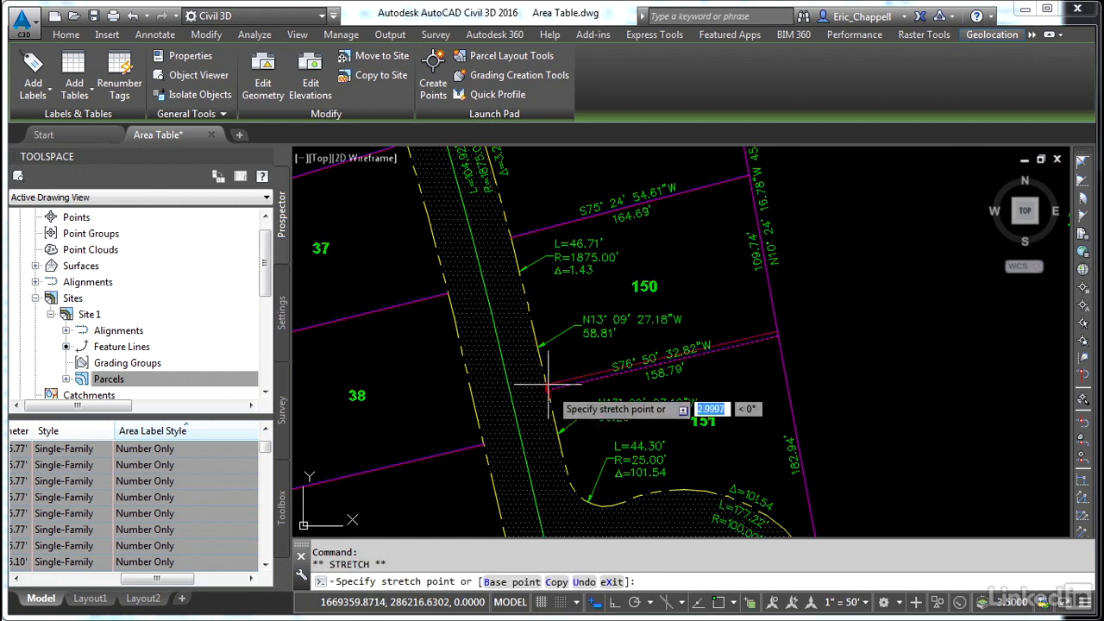
click(535, 336)
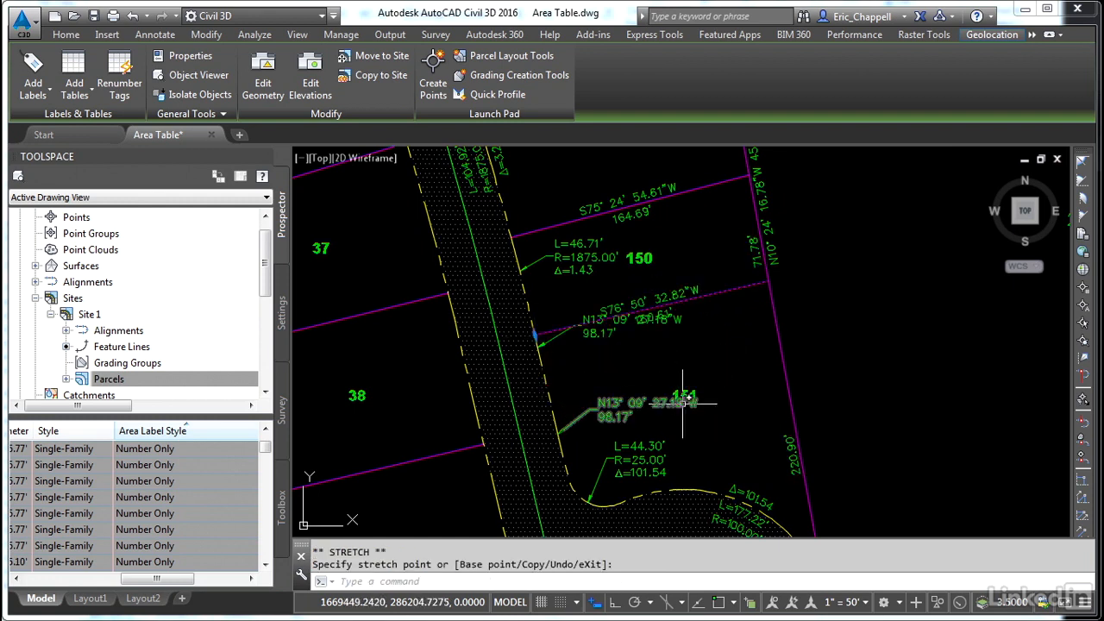
Step: Check the areas of lots 150 and 151 in the last parcel area table and clear the lot line selection
scroll(583, 402, down, 8)
middle_drag(759, 394, 537, 414)
scroll(748, 322, up, 4)
scroll(748, 322, up, 6)
key(Escape)
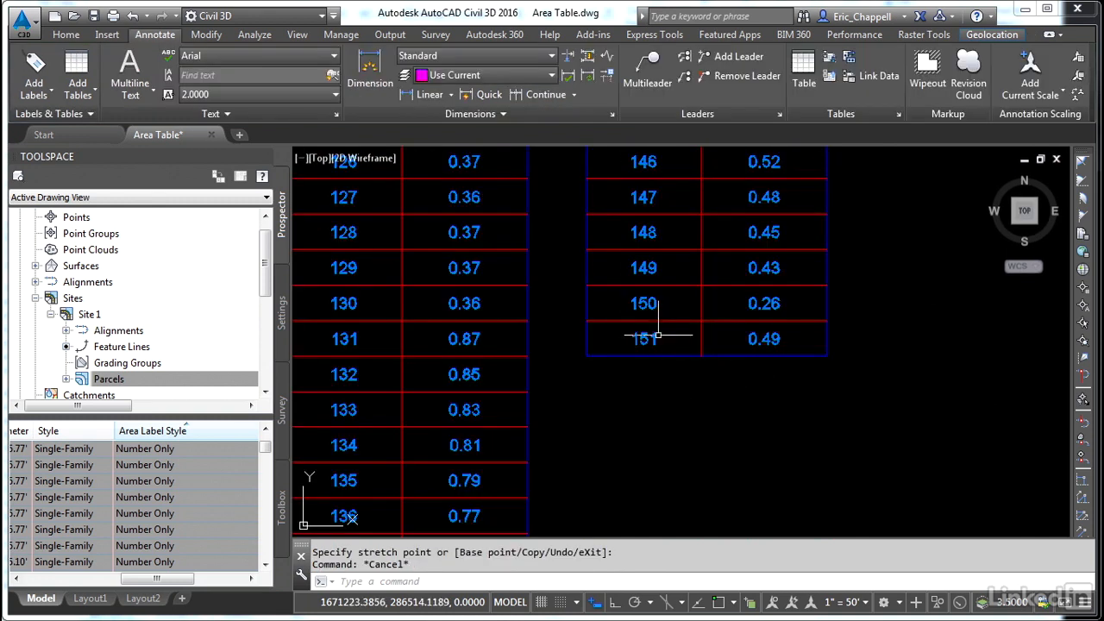